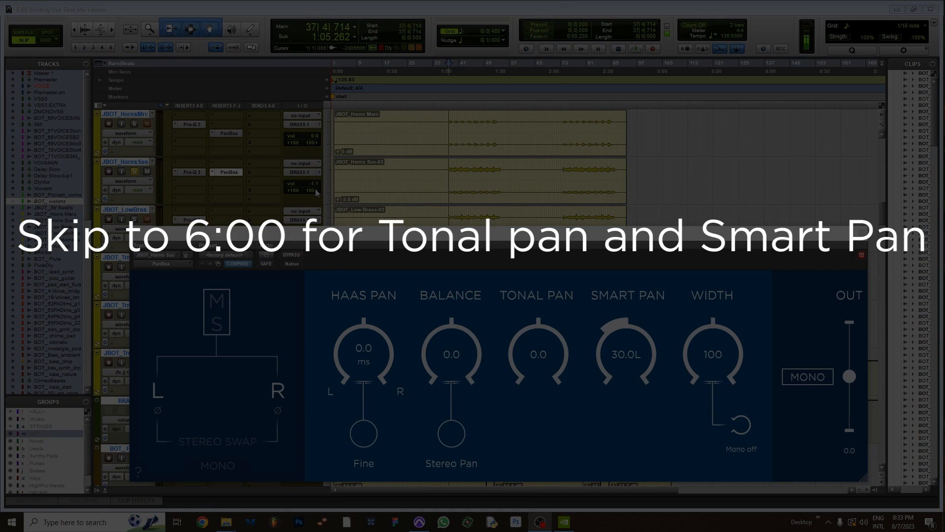
left_click_drag(313, 192, 354, 191)
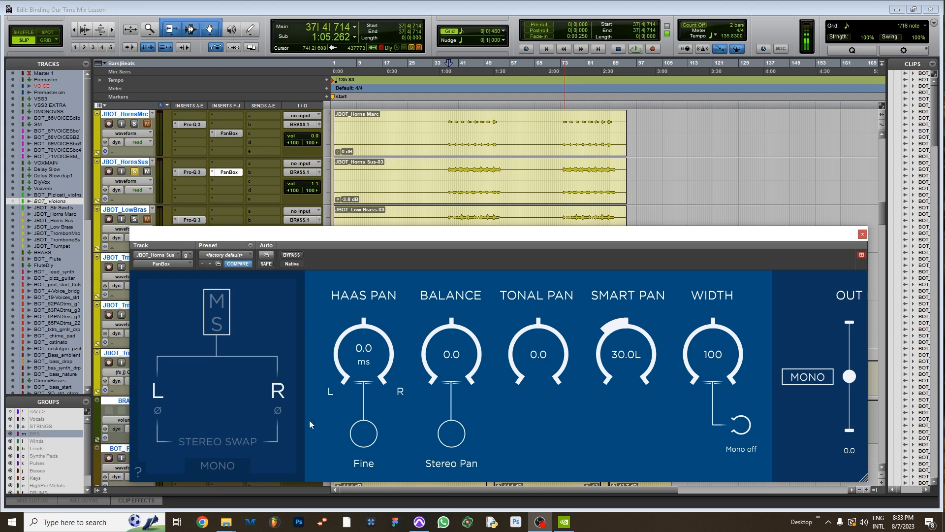
Open Paint and draw a black oval head near the canvas centre with a small sound-source mark to its upper left.
left_click(84, 525)
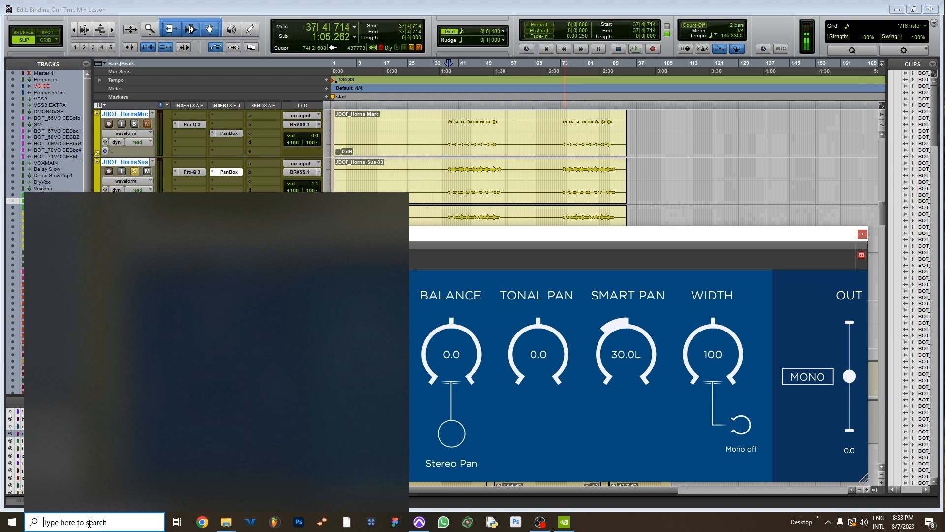
type("paint")
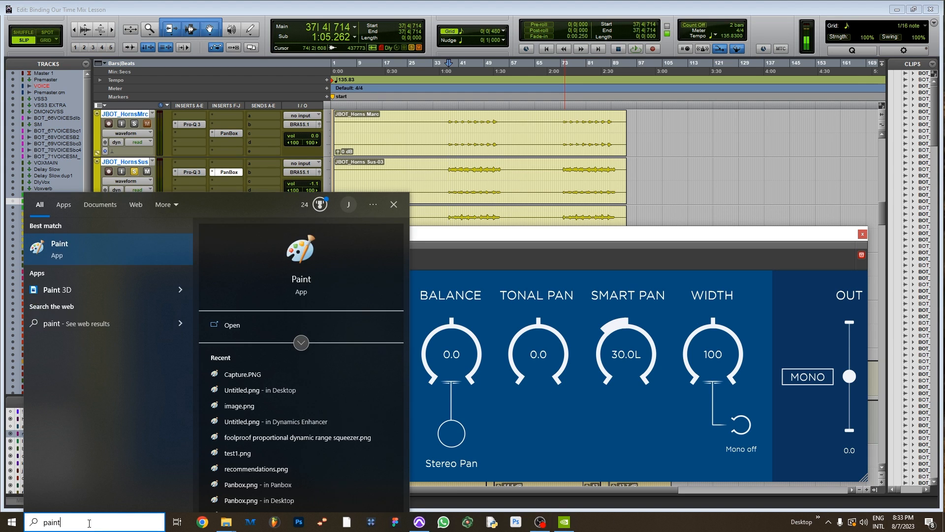
key("Return")
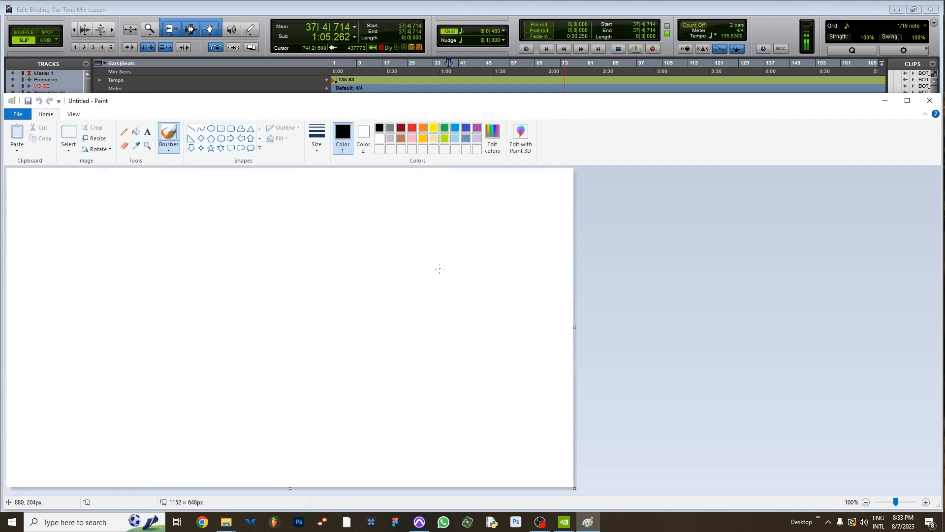
mouse_move(270, 274)
left_mouse_down()
mouse_move(286, 288)
mouse_move(263, 276)
left_mouse_up()
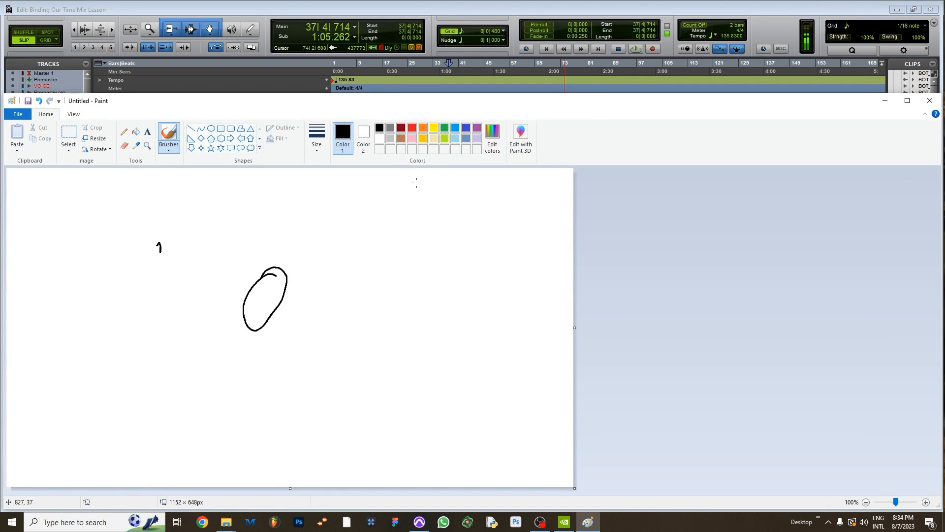
Draw two red ears on the head and red sound paths from the source mark, and return to the Pro Tools session.
left_click(412, 127)
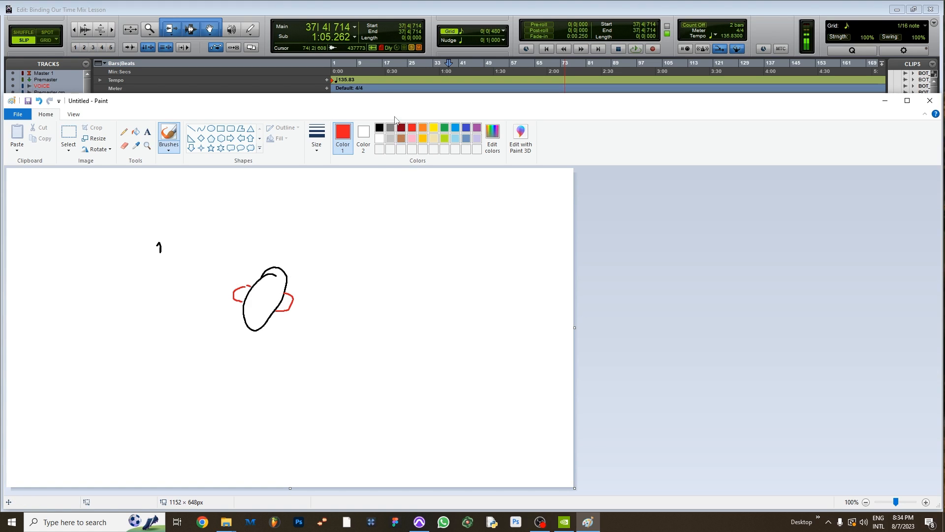
left_click_drag(289, 295, 295, 298)
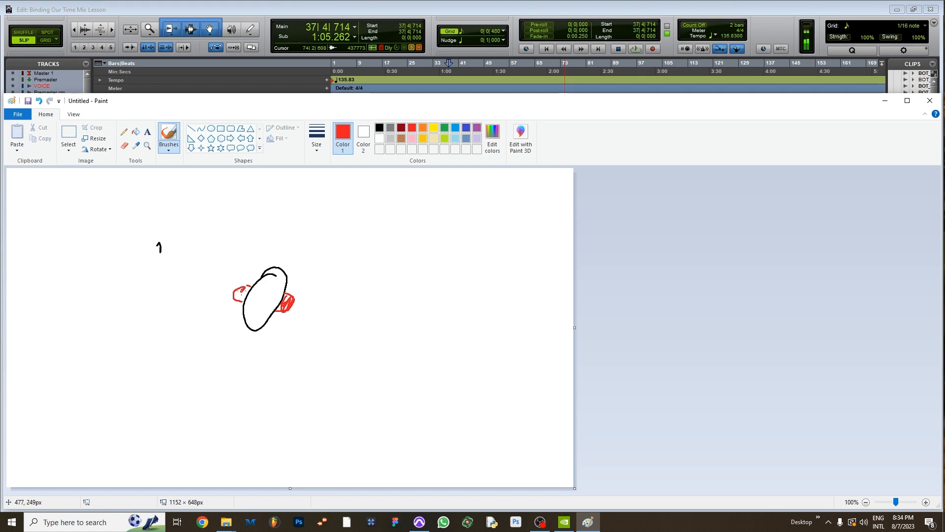
left_click_drag(166, 255, 235, 291)
left_click_drag(175, 250, 309, 294)
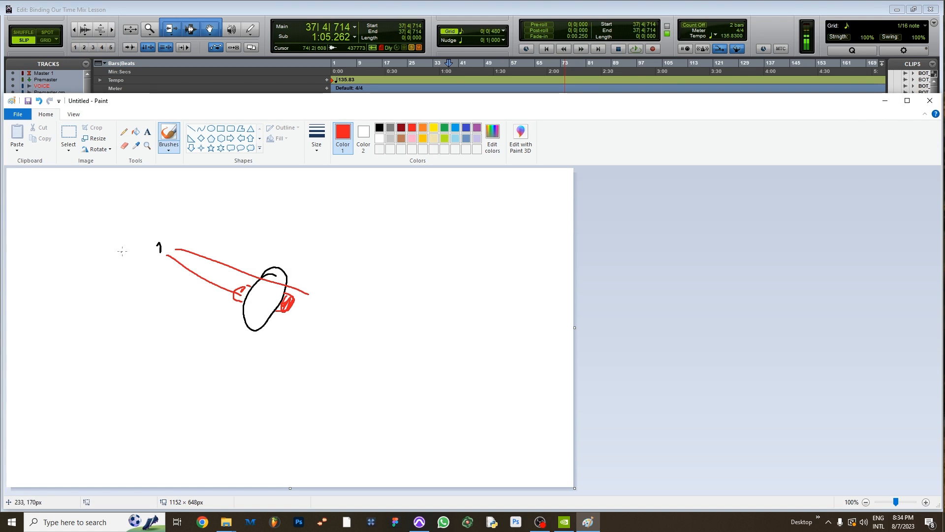
left_click(885, 100)
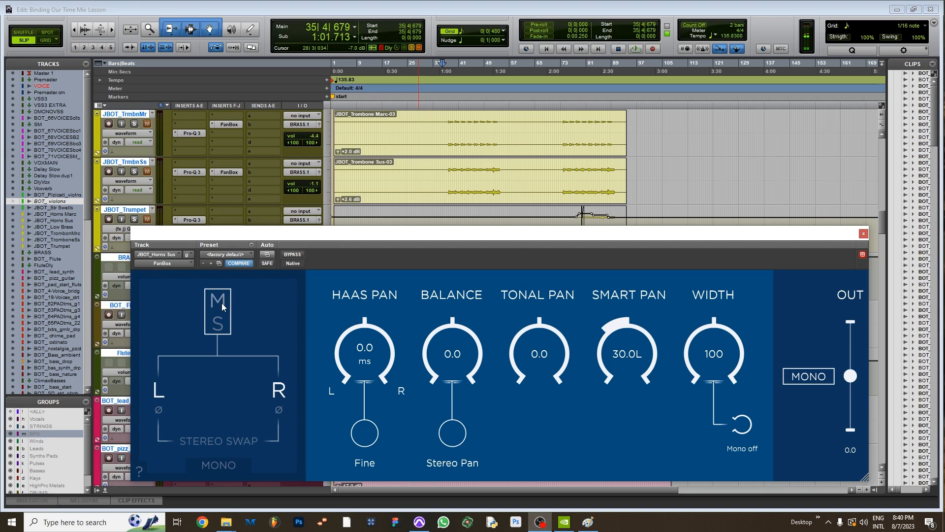
Play the song from bar 42 and audition the mid signal on the left and right channels of the Horns Sus PanBox.
left_click_drag(428, 236, 436, 245)
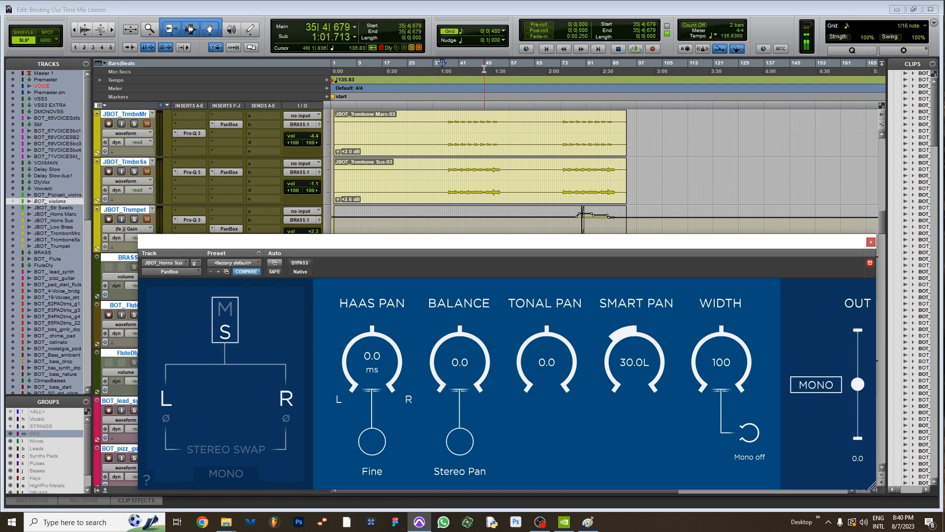
left_click(464, 126)
key("space")
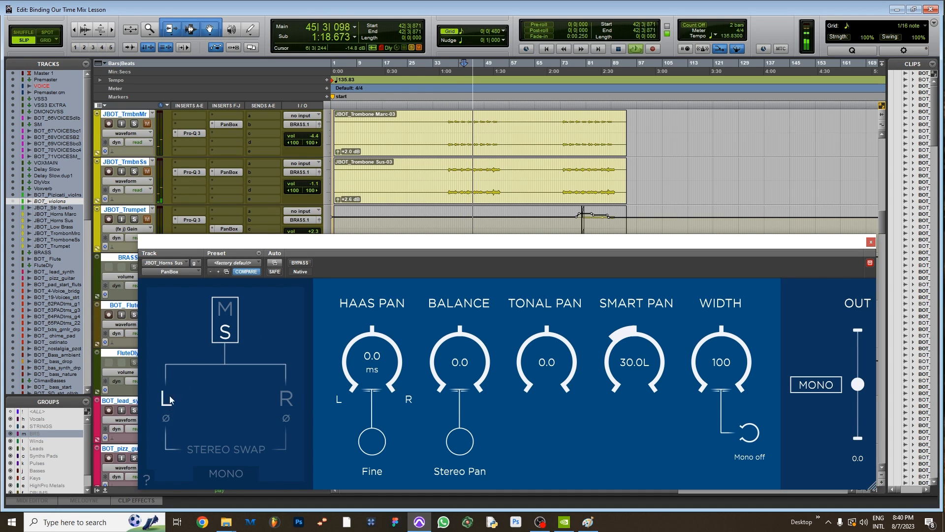
left_click(224, 317)
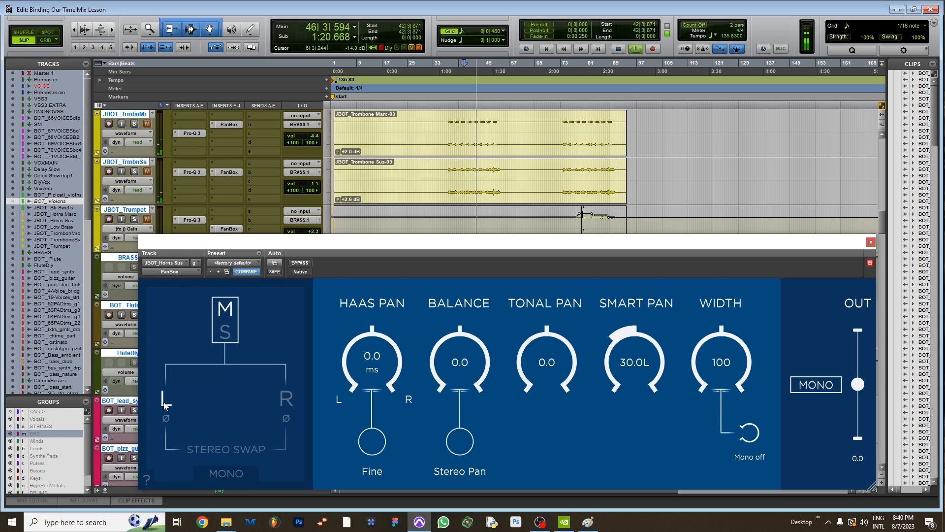
left_click(290, 399)
left_click(163, 397)
Audition the side signal on the right channel and on both channels, clear the mid/side solo and stop playback.
left_click(224, 336)
left_click(224, 336)
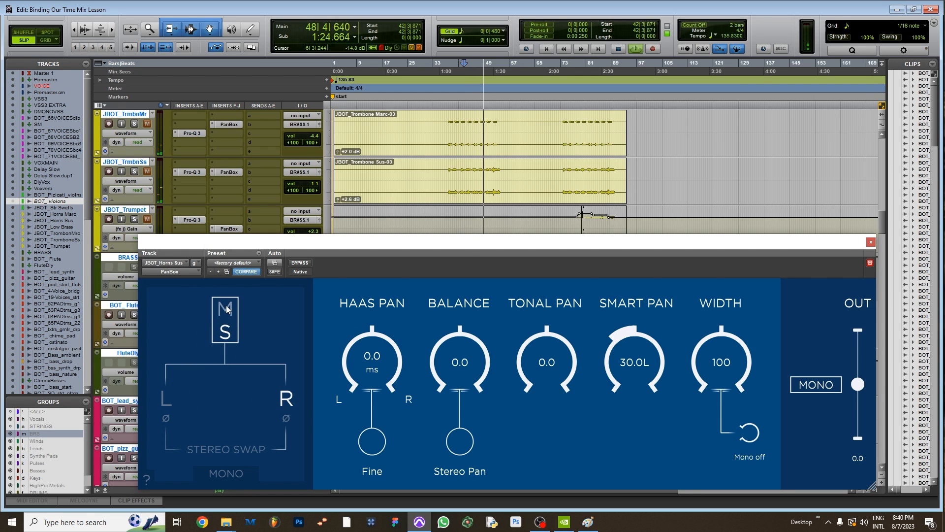
left_click(223, 336)
left_click(165, 398)
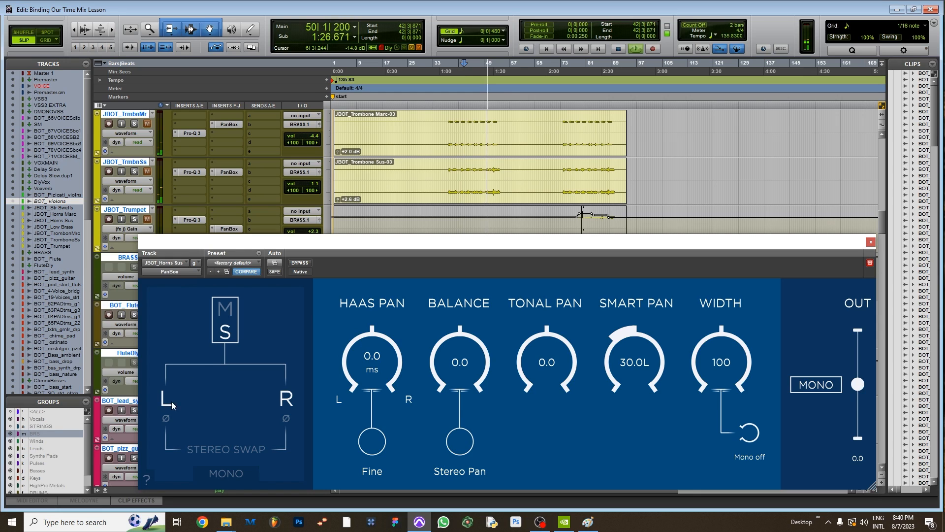
left_click(225, 334)
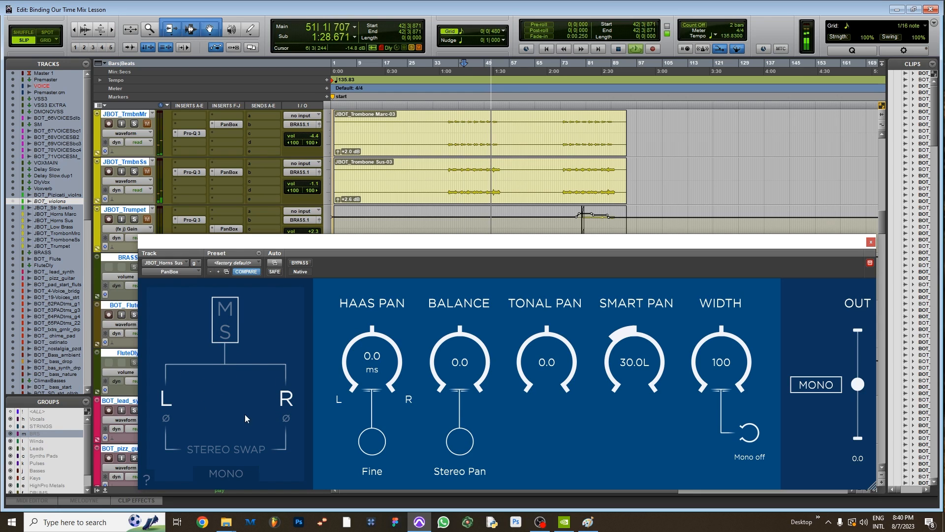
key("space")
Replay the brass passage from bar 40 with both channels on and reposition the playhead near bar 41.
key("space")
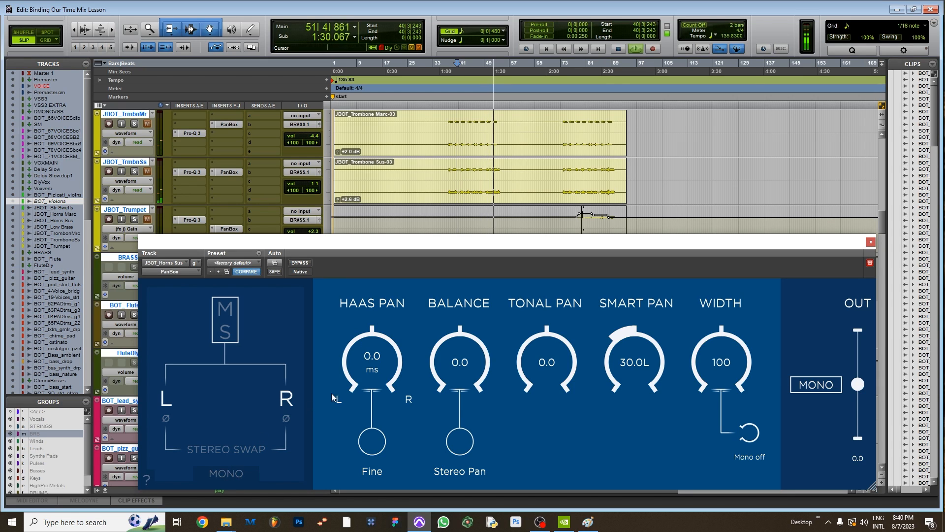
left_click(455, 72)
key("space")
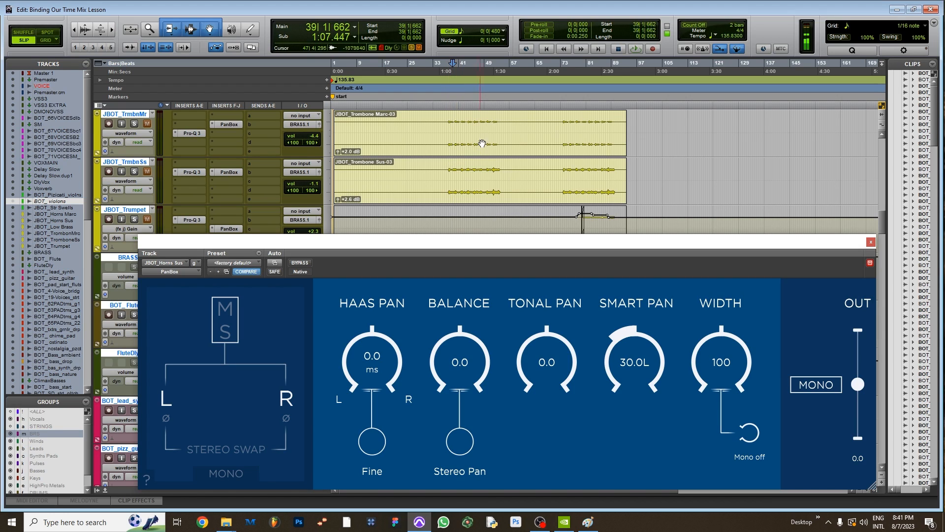
left_click(452, 66)
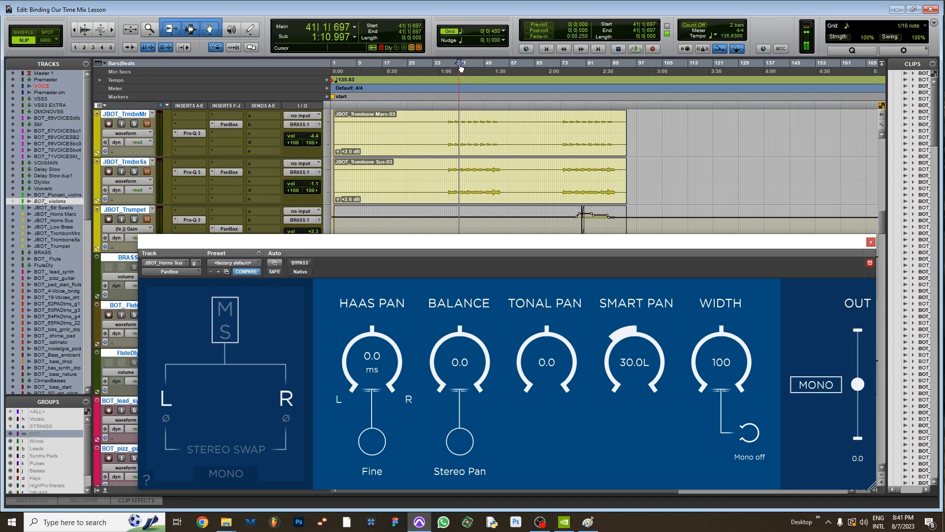
Solo the left channel in mono on the Horns Sus PanBox and listen to the passage from bar 39.
left_click(166, 404)
left_click(170, 408)
left_click_drag(486, 245, 479, 245)
key("space")
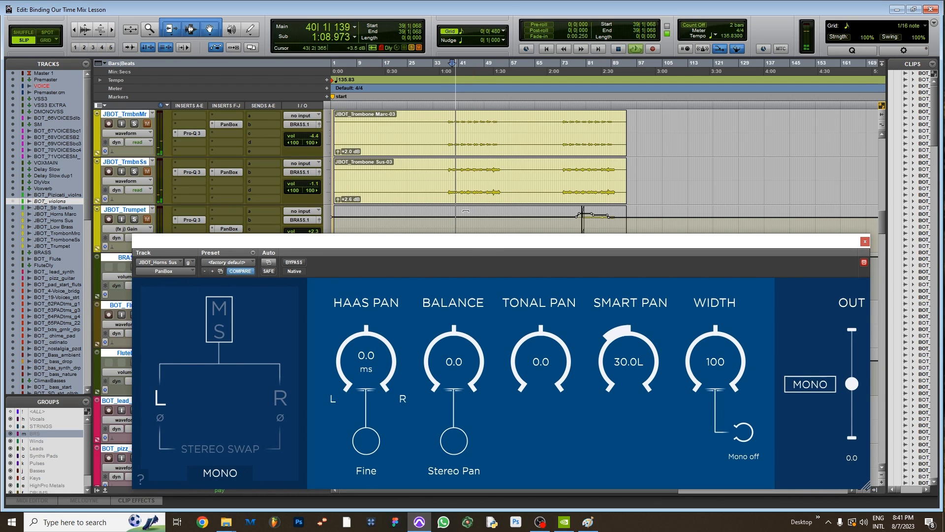
key("space")
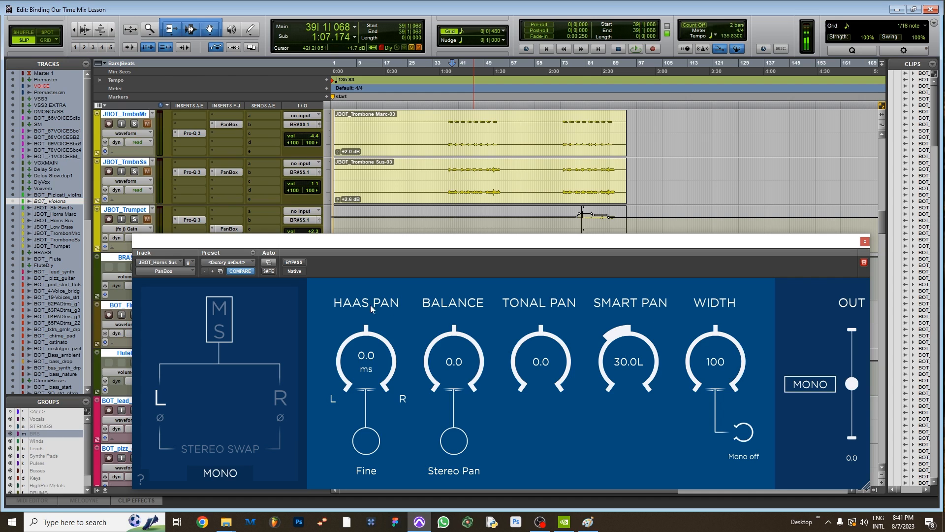
Reset the Haas pan to 0.0 ms in the PanBox on the BOT_33MNT_AT100 track.
left_click_drag(516, 243, 499, 254)
left_click_drag(403, 252, 433, 194)
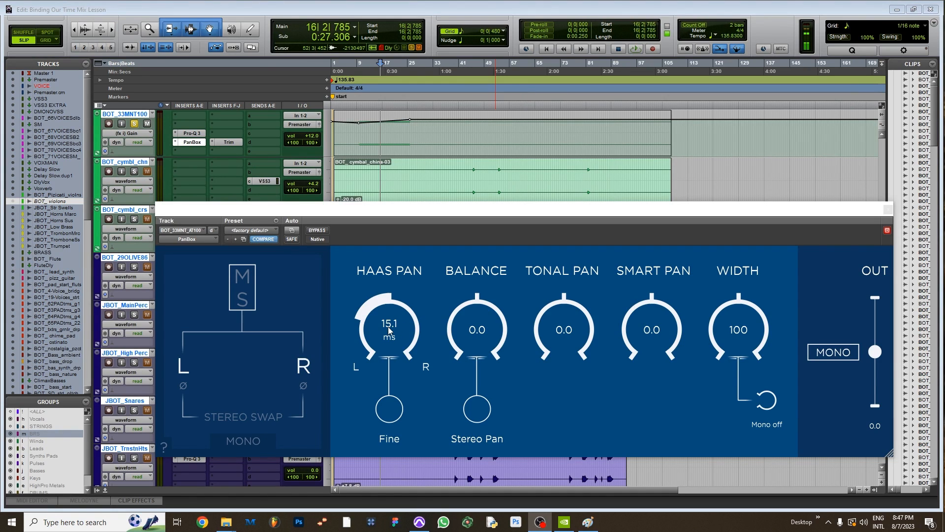
left_click(380, 321, "alt")
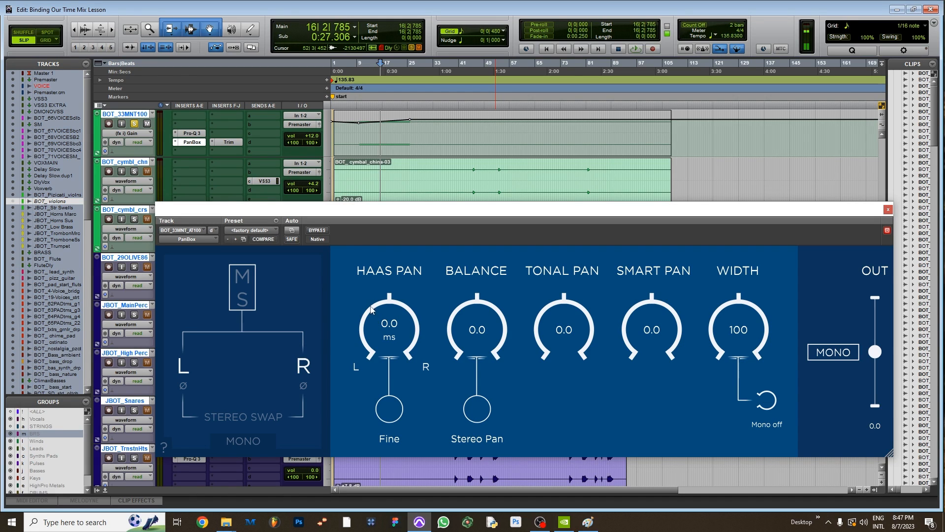
left_click_drag(444, 211, 429, 212)
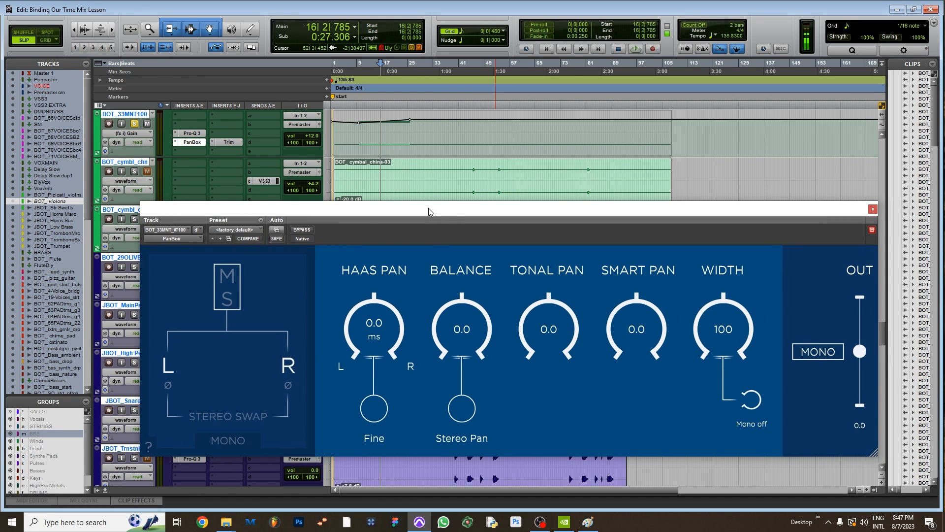
Play the BOT_33MNT_AT100 track from bar 15 and set its Haas pan to 15.2 ms toward the left.
key("space")
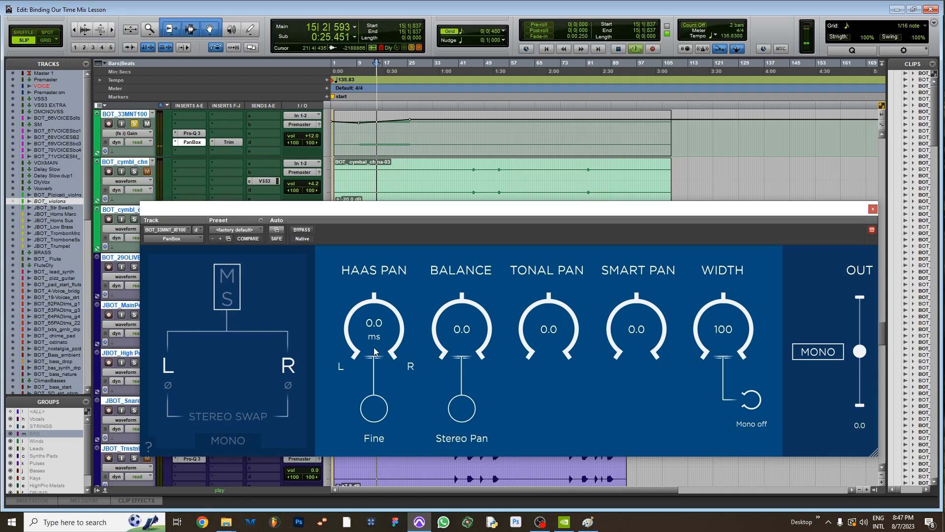
left_click_drag(374, 329, 378, 351)
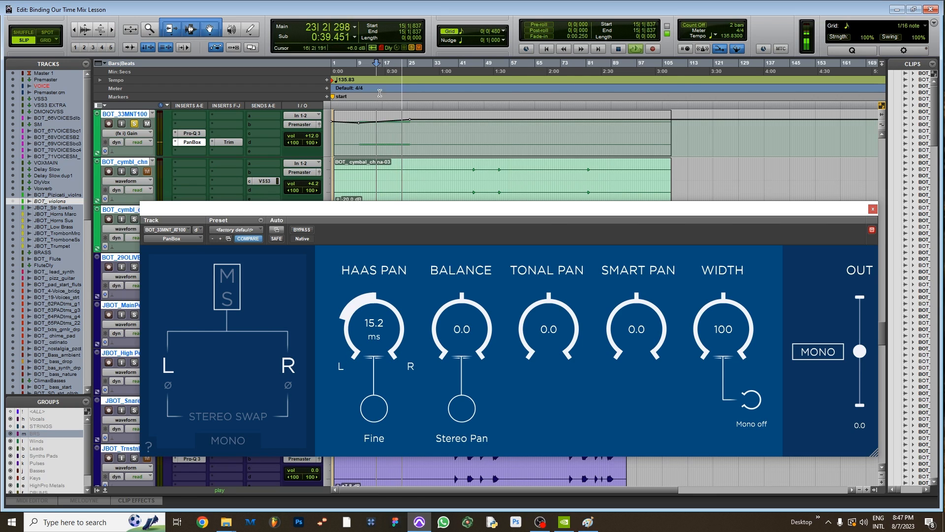
Replay the track from bar 14 and set the PanBox balance to 34.0R against the Haas pan, ending with playback stopped.
left_click(374, 70)
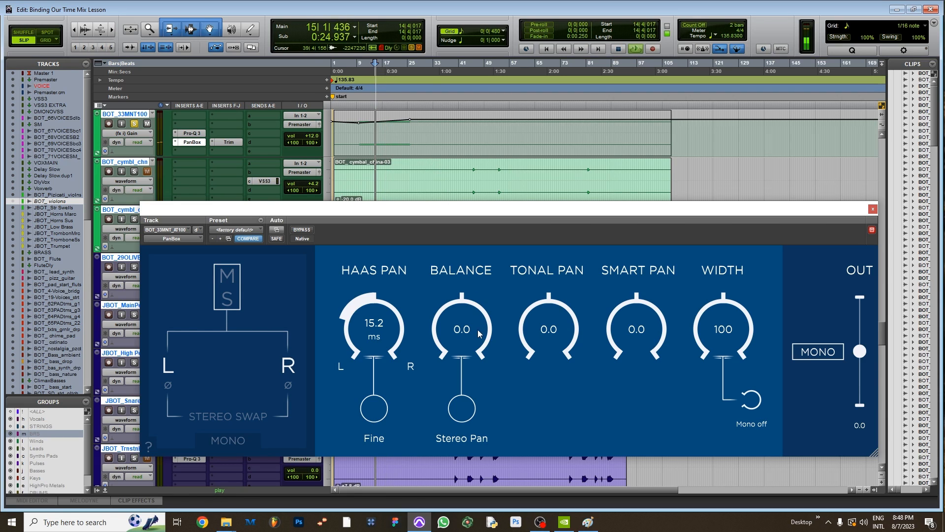
left_click_drag(475, 333, 489, 298)
left_click_drag(476, 333, 472, 386)
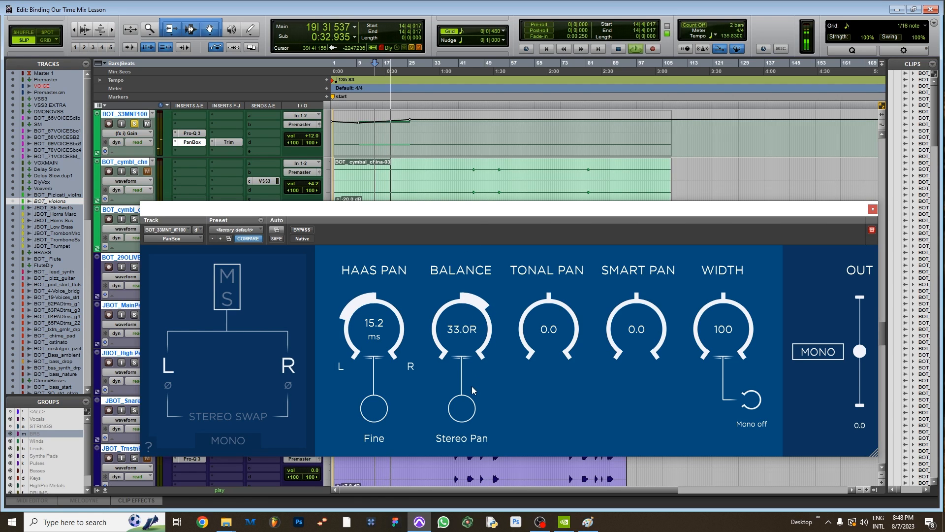
left_click_drag(459, 336, 459, 335)
left_click_drag(465, 212, 462, 223)
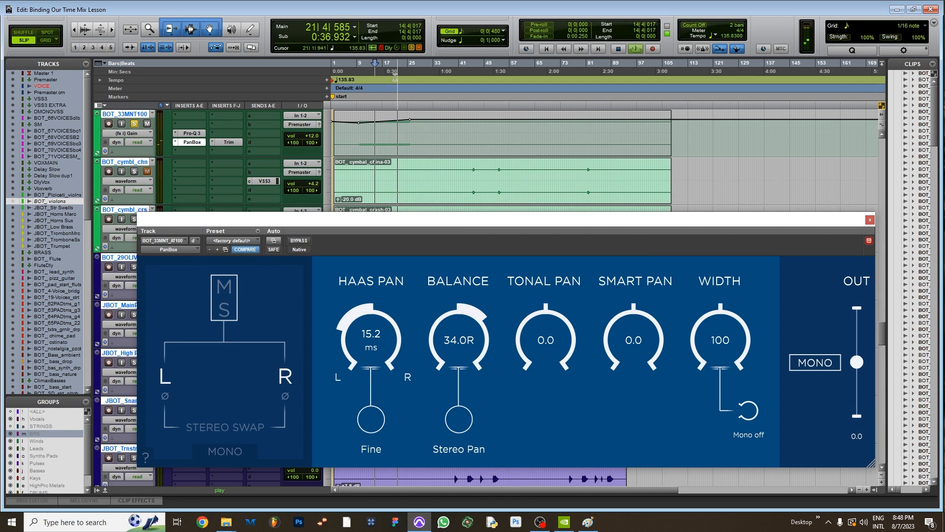
key("space")
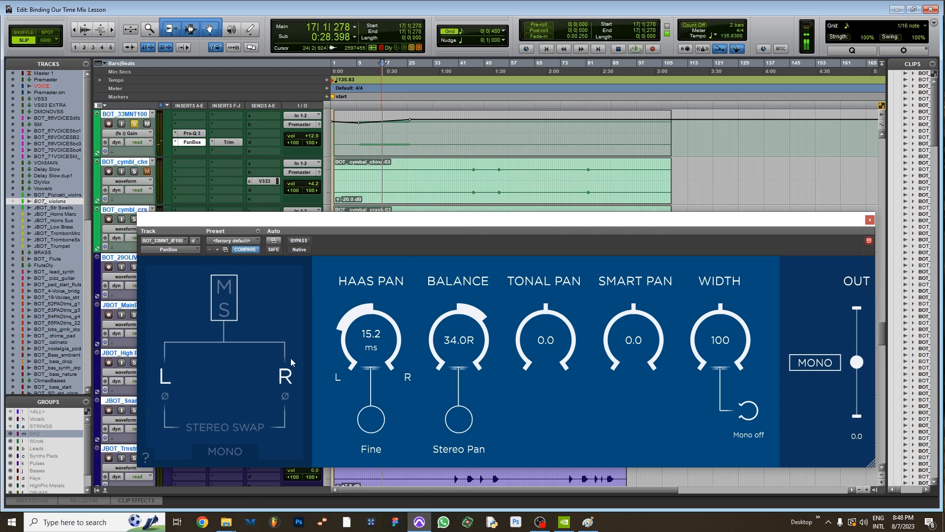
Play the track from bar 16 and switch the PanBox output to mono to check mono compatibility.
left_click(380, 70)
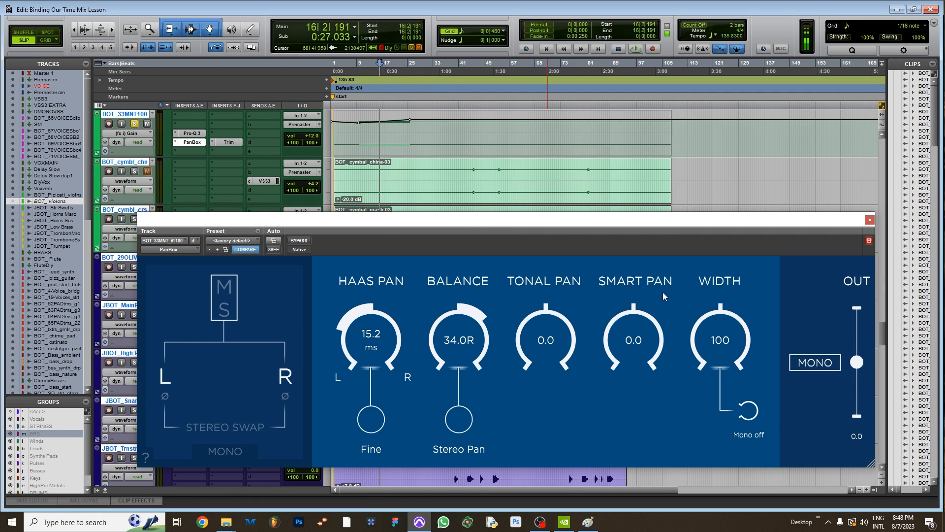
left_click(381, 67)
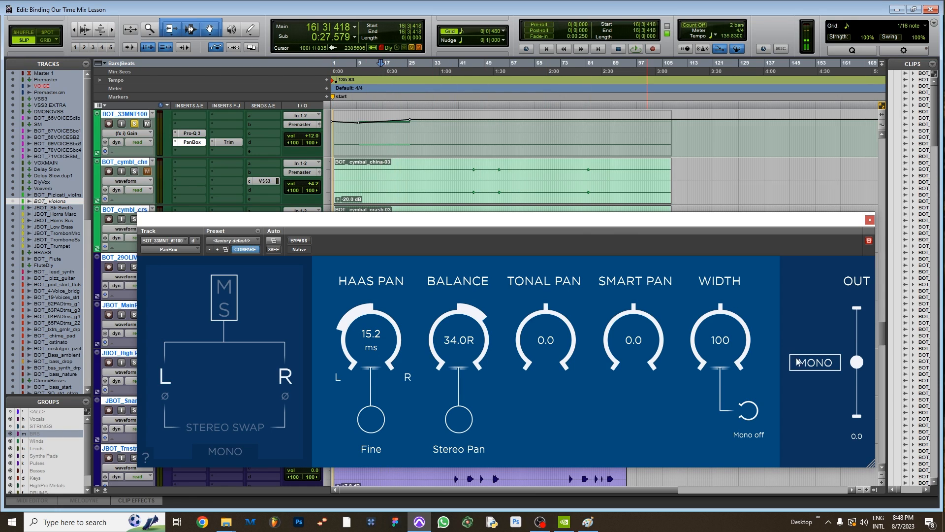
key("space")
left_click(817, 366)
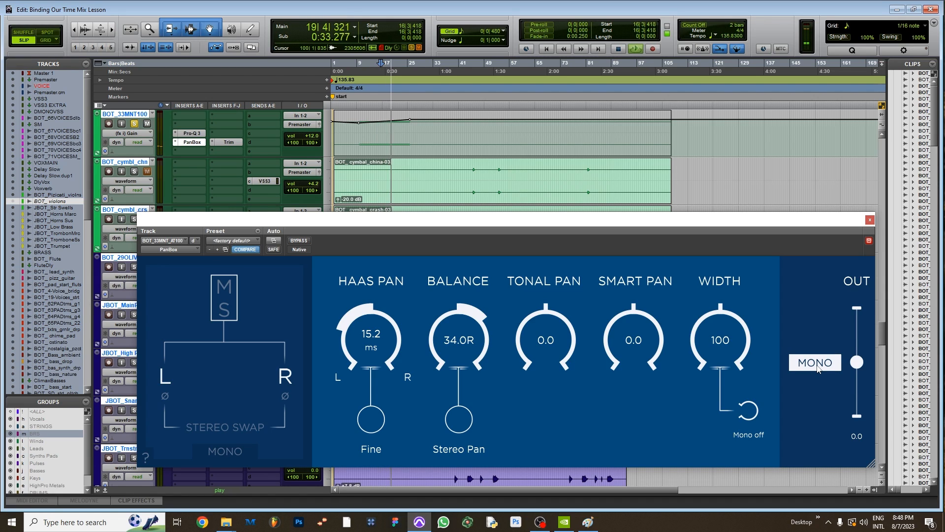
Reset the Haas pan to 0.0 ms and the balance to 0.0, and stop playback.
left_click(383, 345, "alt")
left_click(454, 344, "alt")
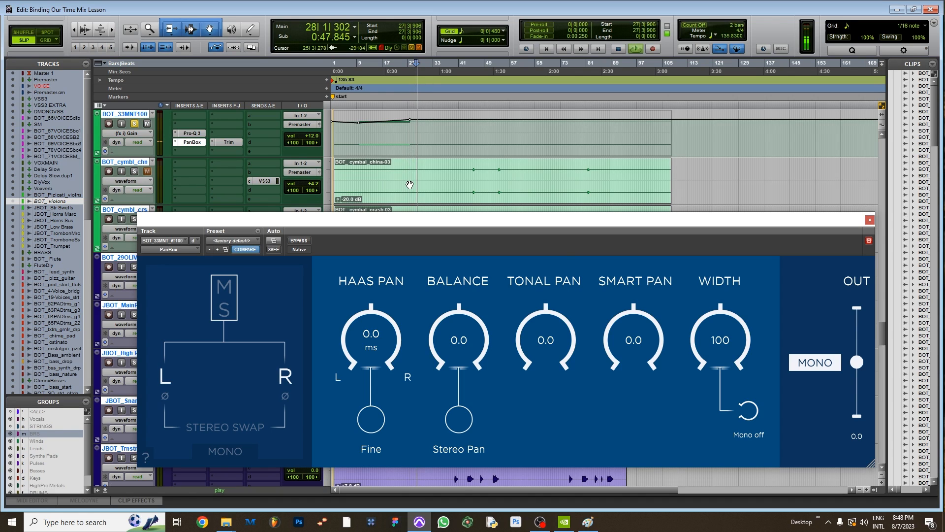
key("space")
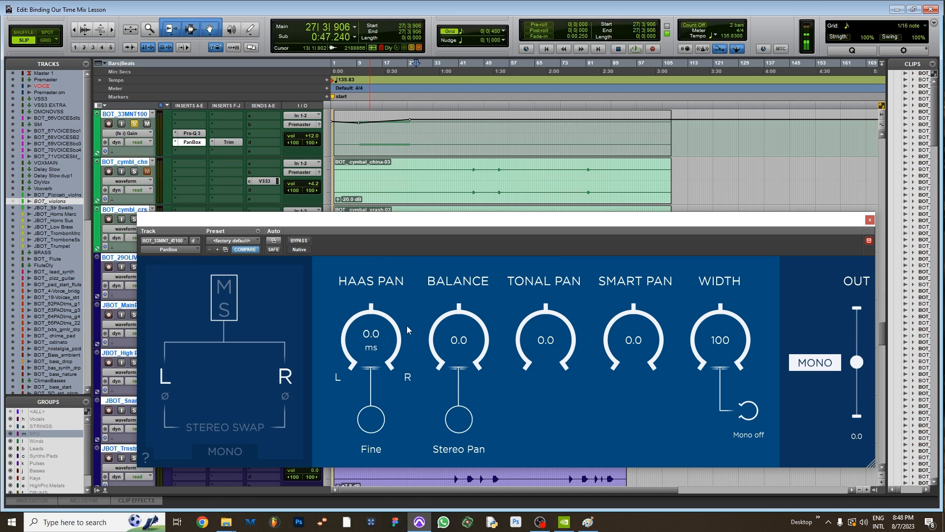
Turn off the mono output, enable Fine mode for the Haas pan and set it to 0.23 ms toward the left.
left_click(805, 365)
left_click(377, 423)
left_click_drag(376, 339, 376, 369)
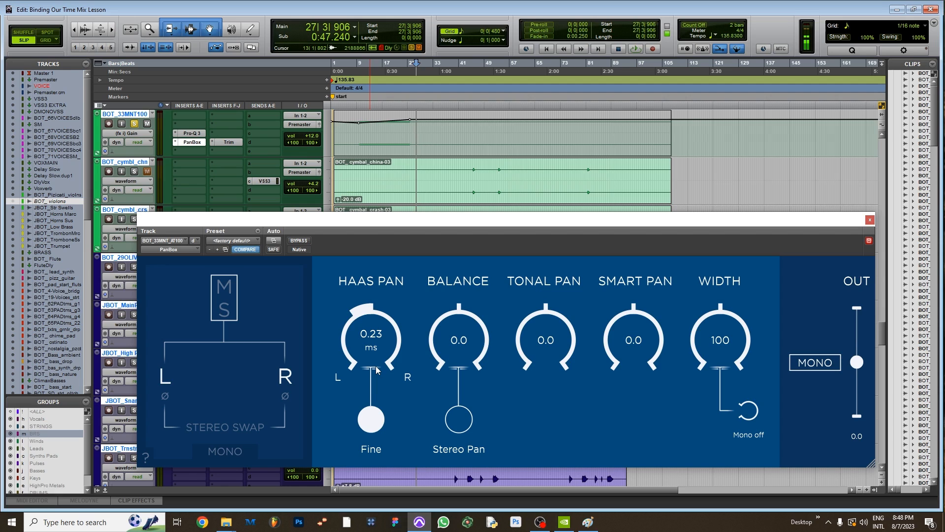
Play the track from bar 14 and reduce the fine Haas pan to 0.03 ms.
key("space")
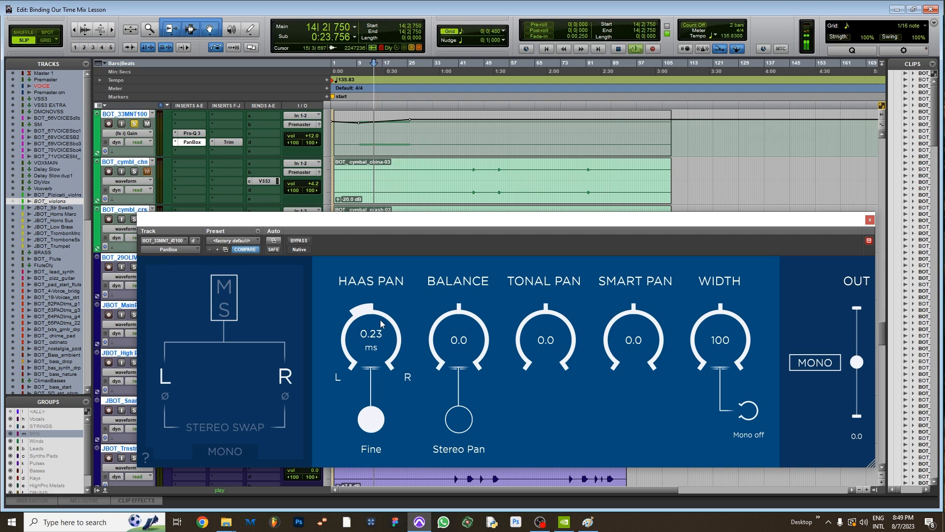
mouse_move(382, 322)
left_mouse_down()
mouse_move(373, 347)
mouse_move(380, 417)
mouse_move(401, 456)
mouse_move(391, 335)
left_mouse_up()
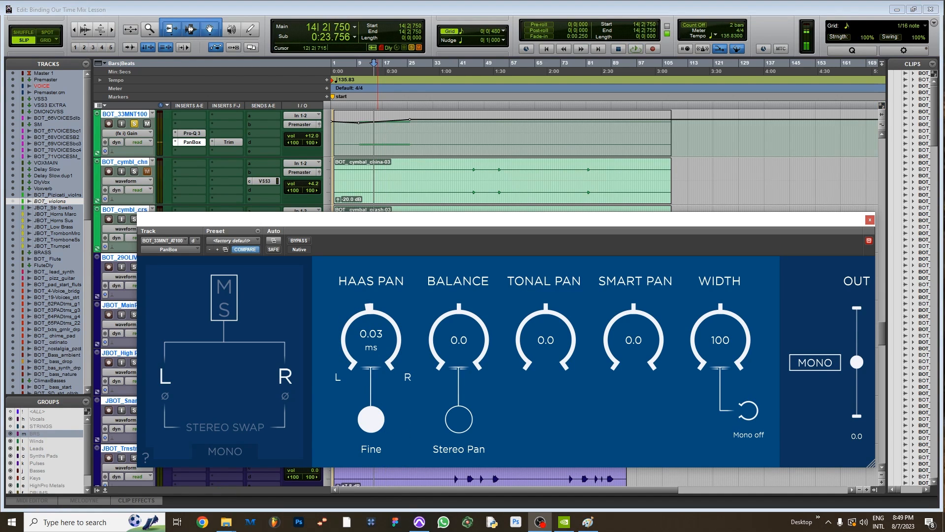
left_click_drag(531, 221, 516, 177)
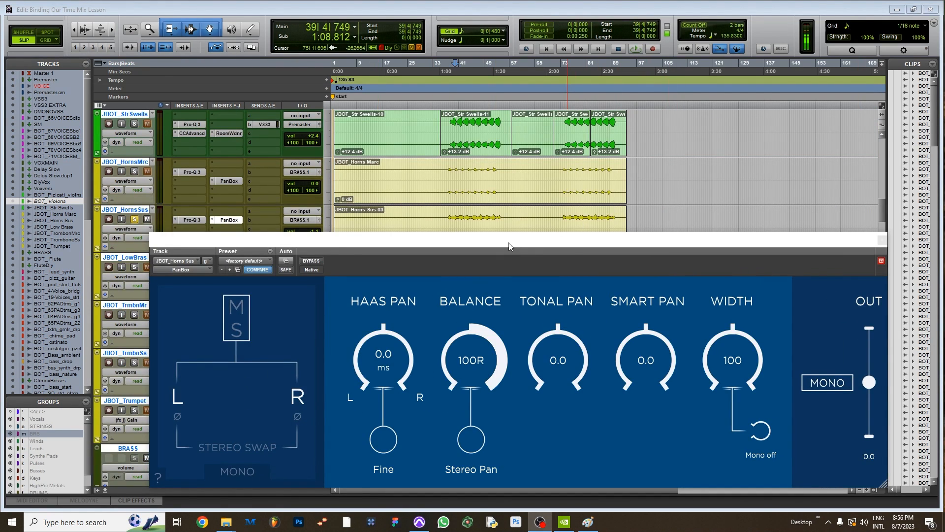
On the JBOT_Horns Sus PanBox, swing the balance to 100L, enable Stereo Pan mode and move the balance back toward the right.
left_click_drag(509, 245, 486, 267)
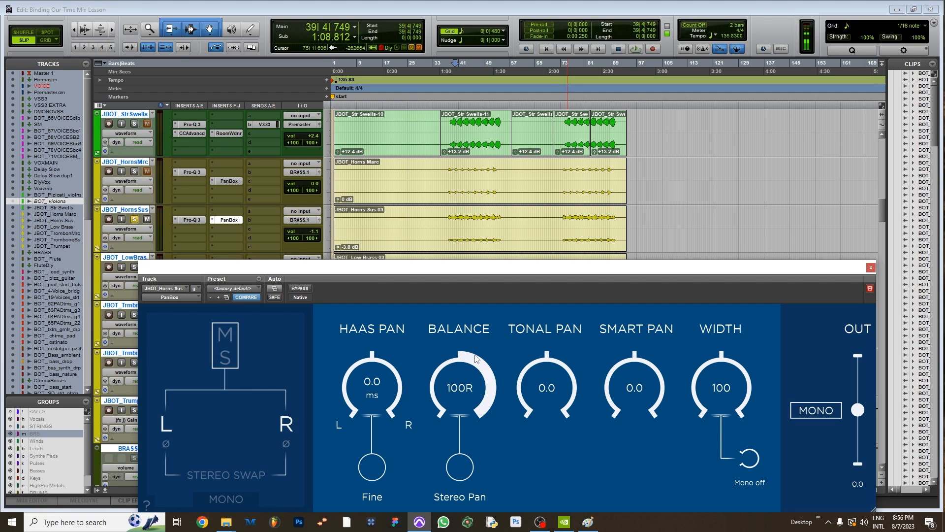
left_click_drag(462, 375, 389, 512)
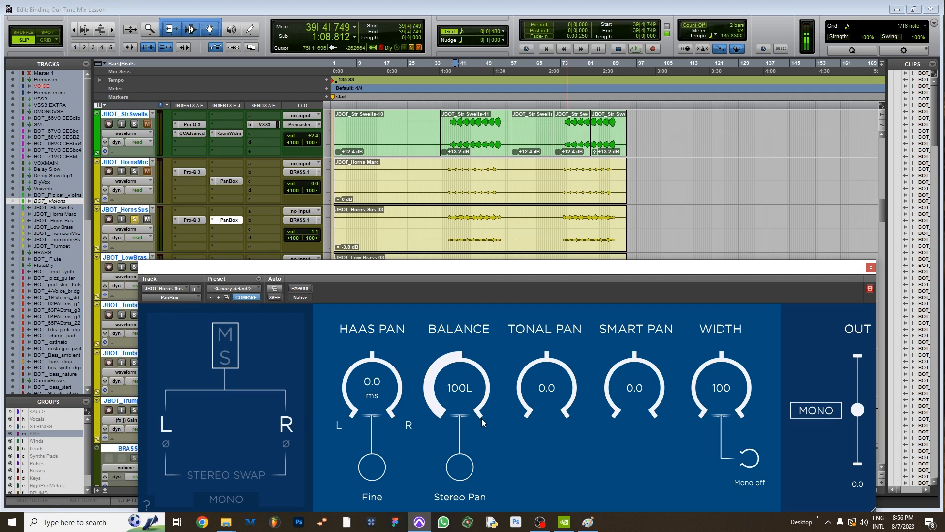
left_click_drag(475, 388, 464, 462)
left_click(464, 464)
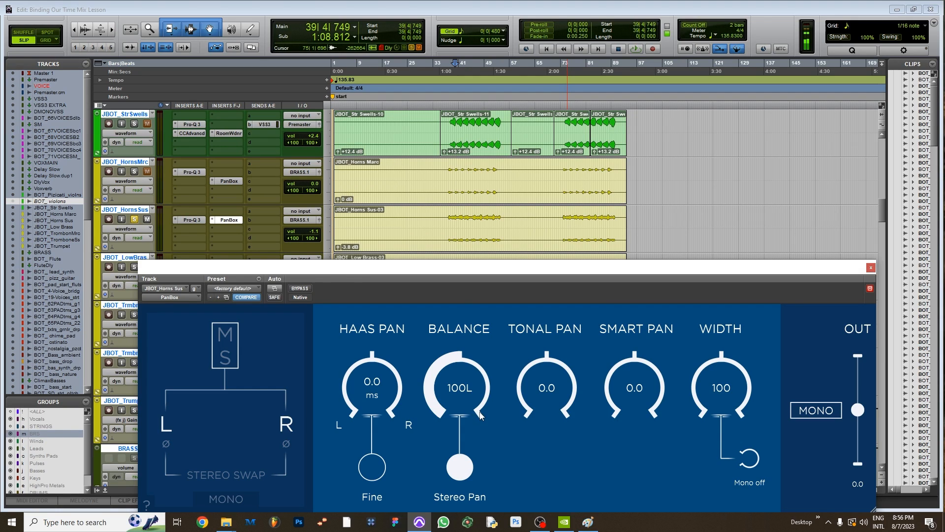
left_click_drag(471, 396, 482, 311)
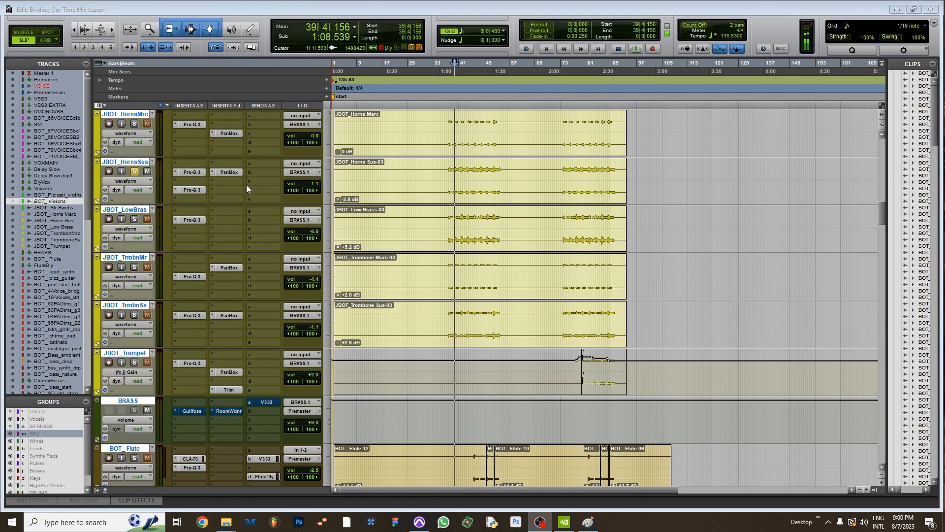
Open the second Pro-Q 3 on the JBOT_HornsSus track to examine its left and right EQ curves, and close it.
left_click(191, 190)
mouse_move(718, 264)
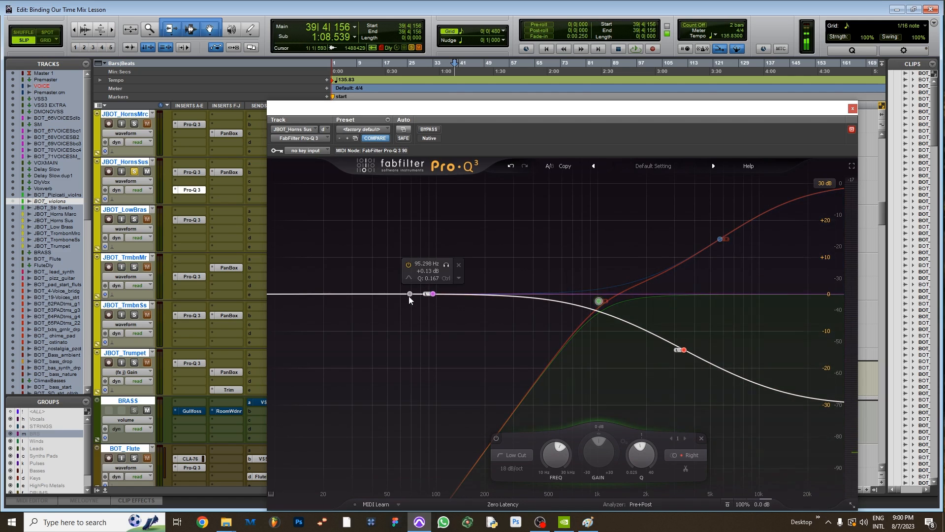
left_click(853, 108)
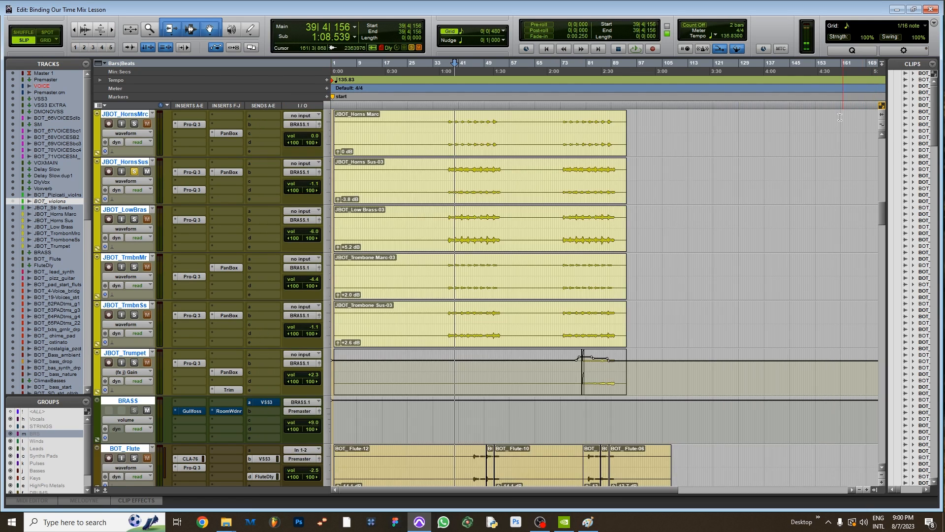
Play the sustained horns from bar 39 and compare the PanBox balance at 0.0 with 100L, leaving it at 100L.
left_click(226, 172)
key("space")
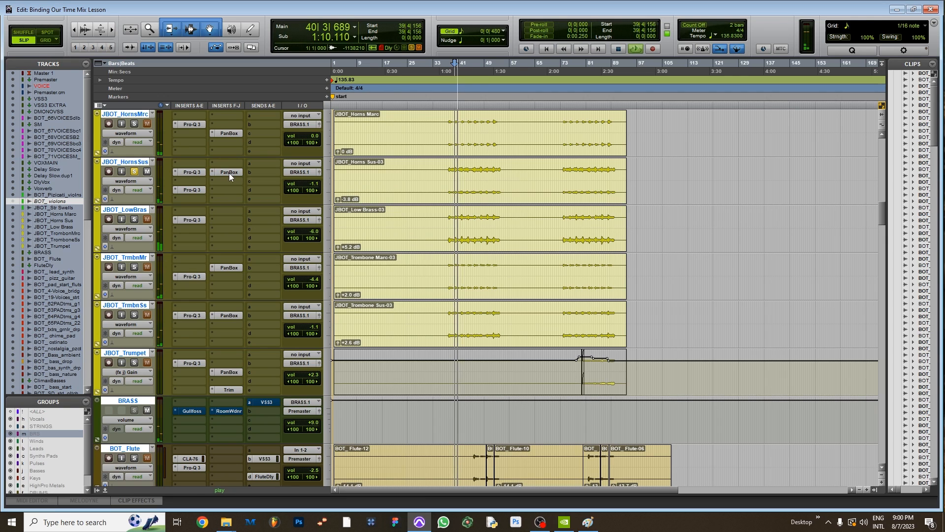
left_click(226, 172)
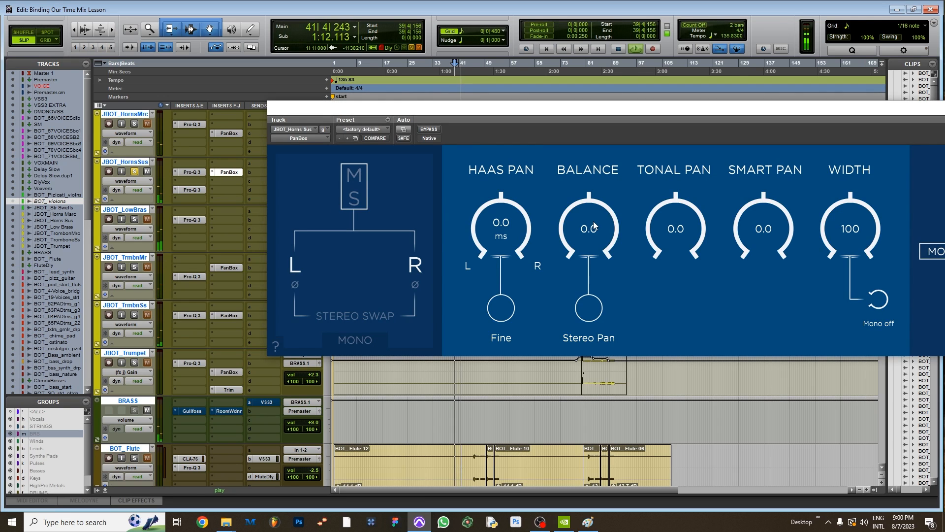
left_click_drag(595, 226, 596, 290)
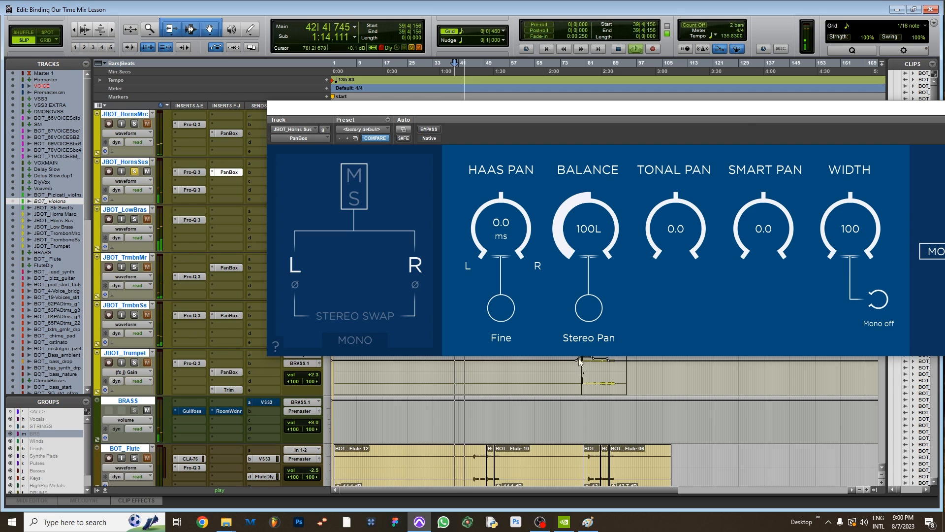
left_click(585, 235, "alt")
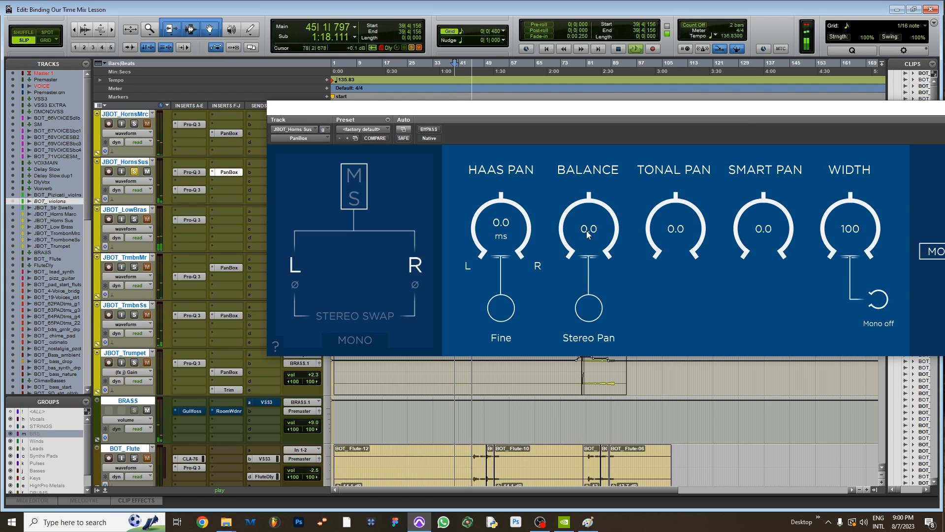
left_click_drag(588, 231, 610, 360)
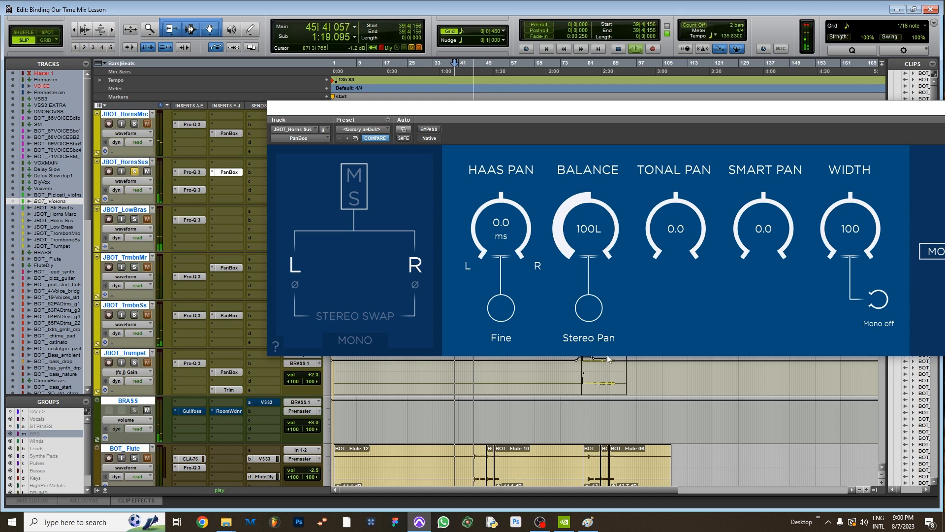
Enable Stereo Pan mode, adjust the balance to 96.0L, and switch Stereo Pan mode off again.
left_click(588, 308)
left_click_drag(595, 245, 622, 246)
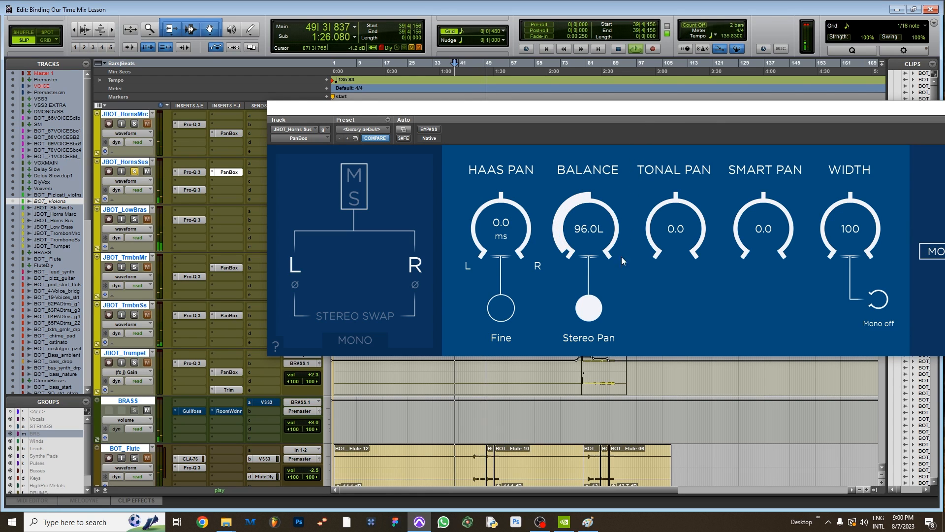
left_click(589, 309)
Stop playback and reopen the PanBox plugin on the JBOT_HornsSus track.
left_click_drag(774, 109, 520, 133)
left_click(747, 131)
key("space")
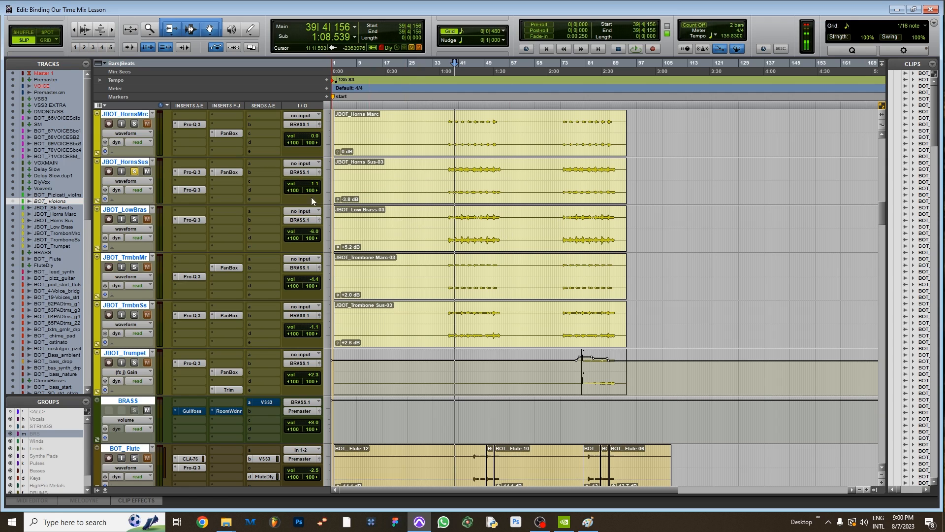
left_click(232, 173)
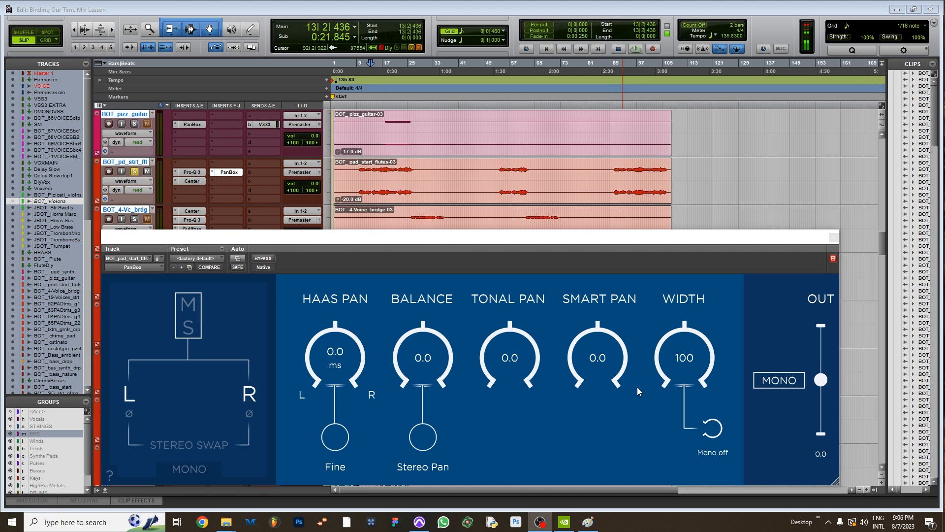
Switch to Paint to examine the sketch of a sound source reaching both ears of a head, and return to Pro Tools.
left_click(592, 517)
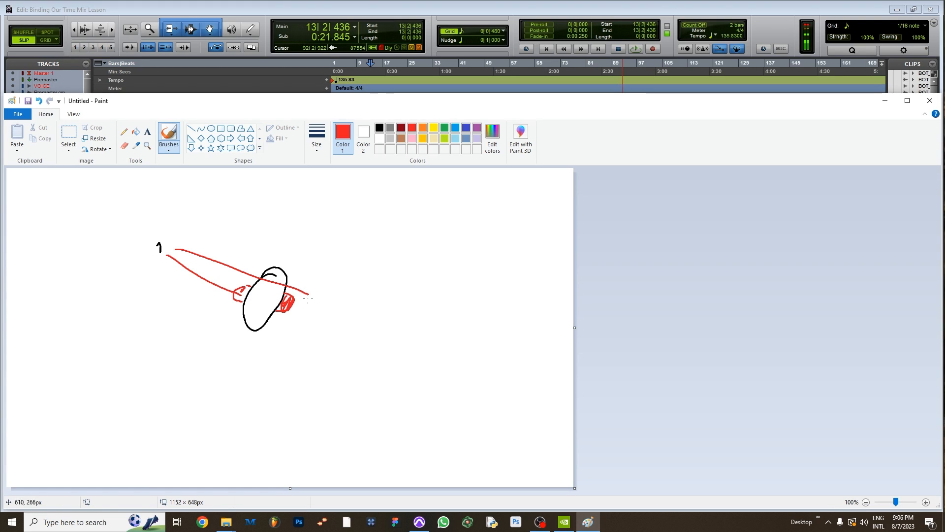
key("alt+Tab")
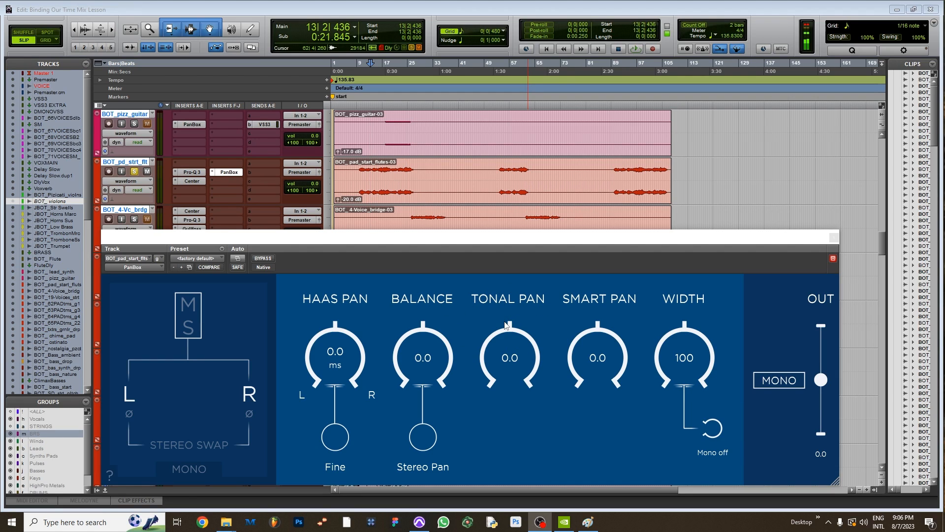
Play the BOT_pd_strt_flt track from bar 15 and set its PanBox balance to 33.0L.
left_click(379, 64)
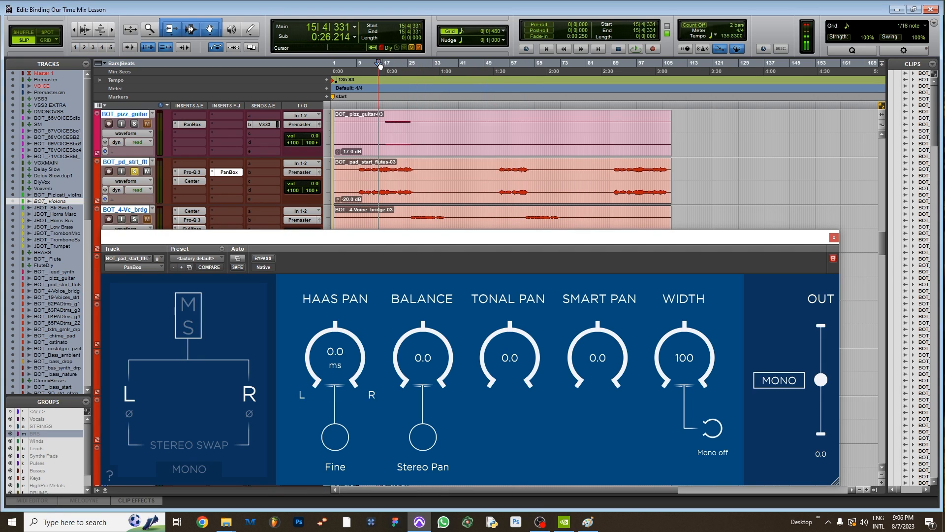
left_click_drag(468, 245, 510, 246)
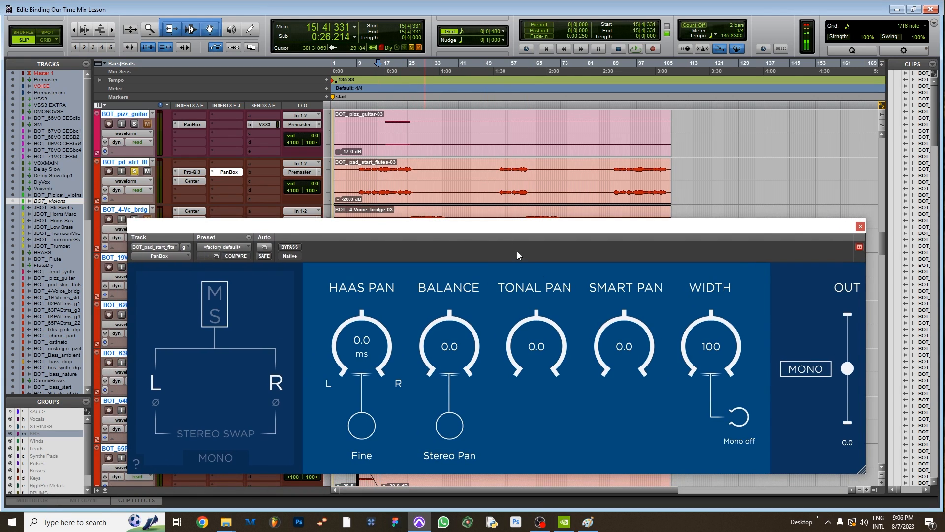
key("space")
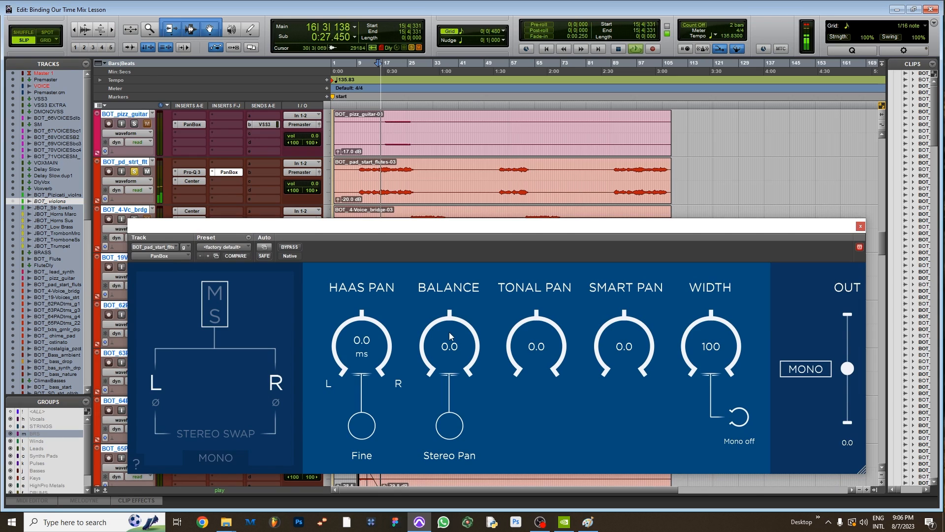
left_click_drag(449, 332, 459, 367)
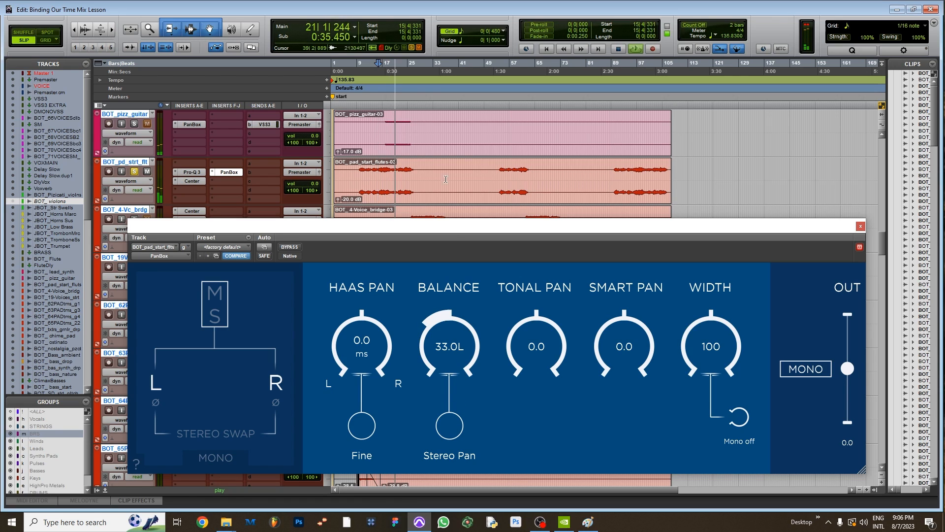
Replay from bar 17 with the BOT_pd_strt_flt volume raised to +11.4, and reset the PanBox balance to 0.0.
left_click(382, 188)
left_click_drag(315, 184, 324, 178)
left_click_drag(457, 353, 472, 422)
double_click(446, 346)
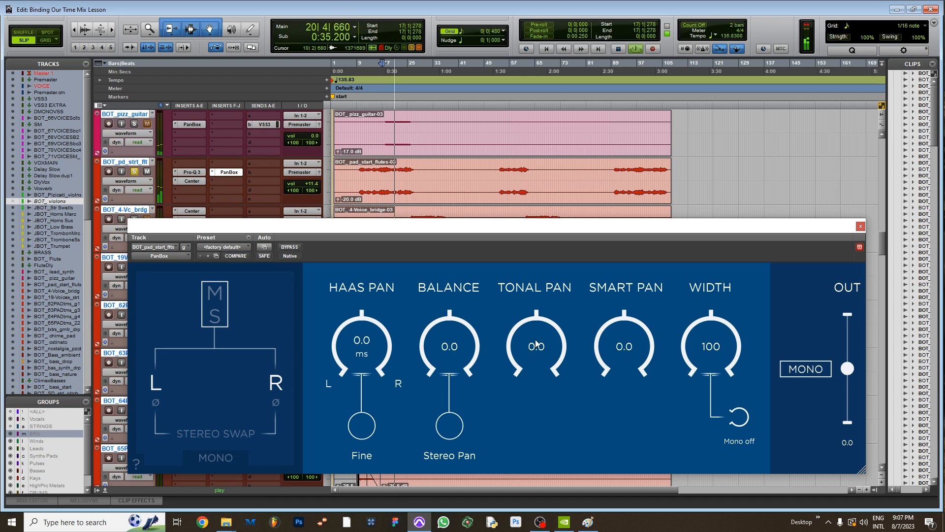
Replay the flute pad from bar 15 and sweep the Tonal Pan from 100L to 100R.
left_click(379, 68)
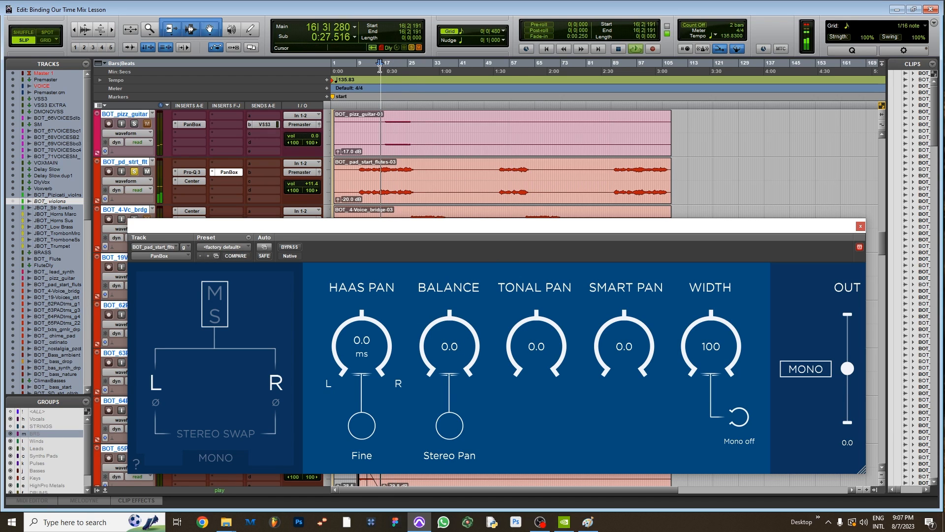
left_click(378, 68)
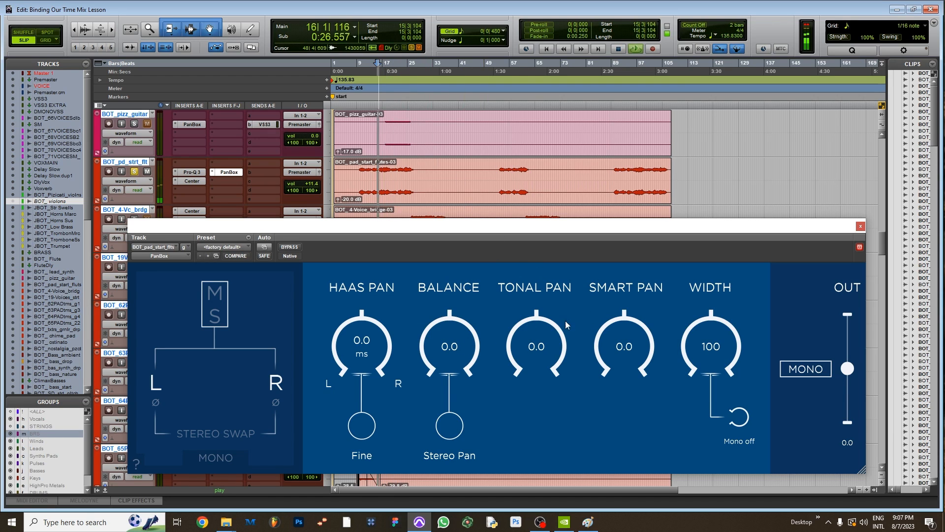
left_click_drag(542, 332, 558, 459)
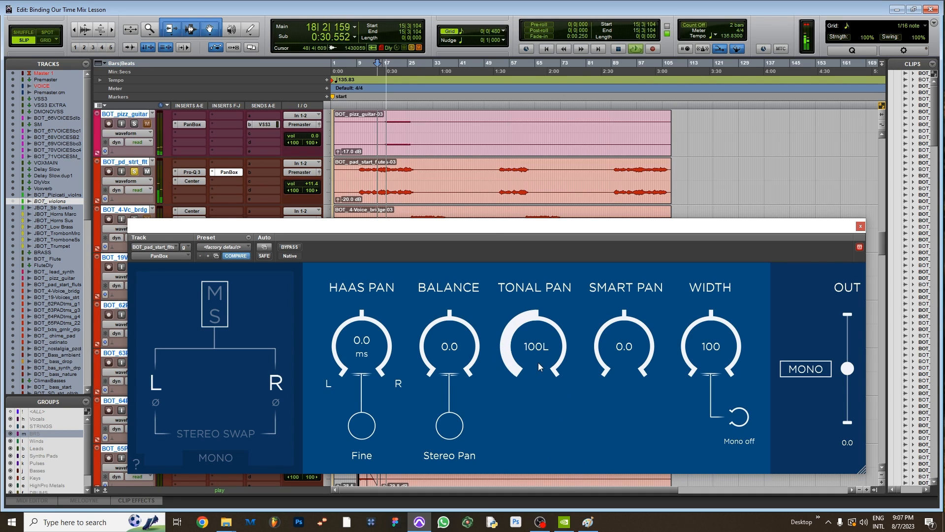
left_click_drag(537, 360, 546, 95)
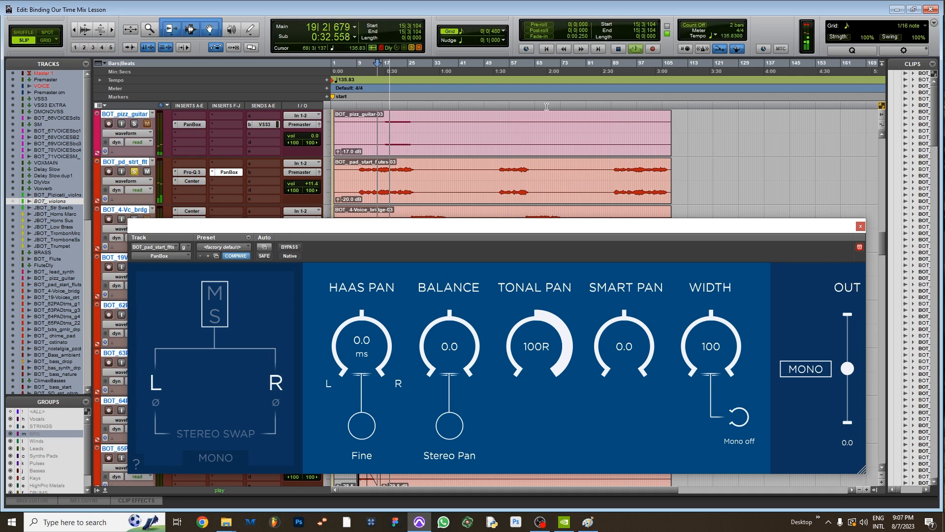
Reset the Tonal Pan to 0.0, try the balance at 76.0R for comparison, and reset the balance to 0.0 while replaying from bar 13.
left_click(540, 350, "alt")
left_click_drag(449, 346, 453, 372)
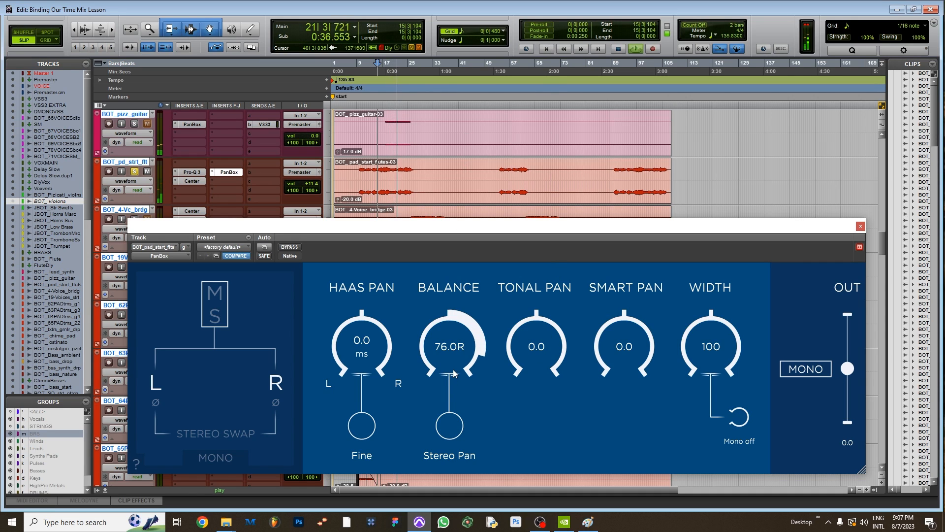
left_click(373, 67)
left_click(454, 345, "alt")
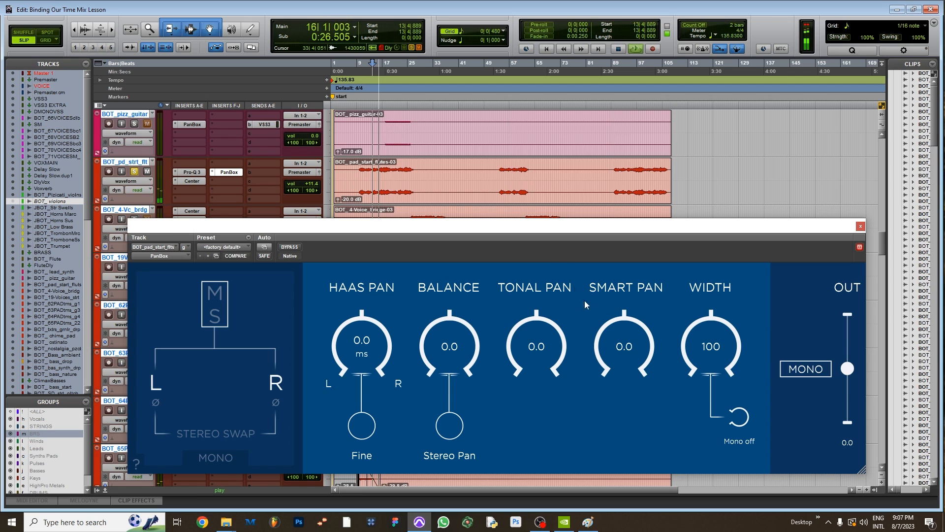
Play the flute pad from bar 17 and set the Smart Pan to 100R.
left_click_drag(413, 226, 401, 231)
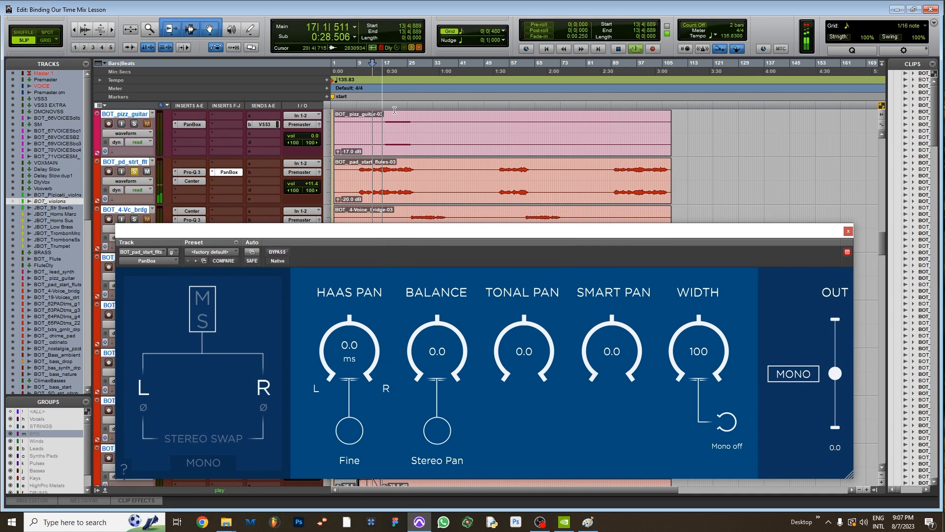
left_click(381, 70)
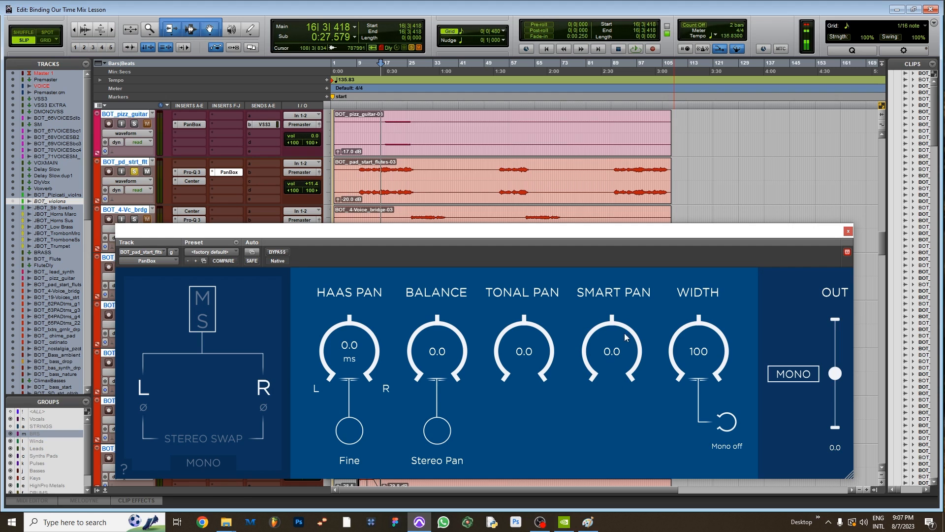
scroll(533, 162, "up", 5)
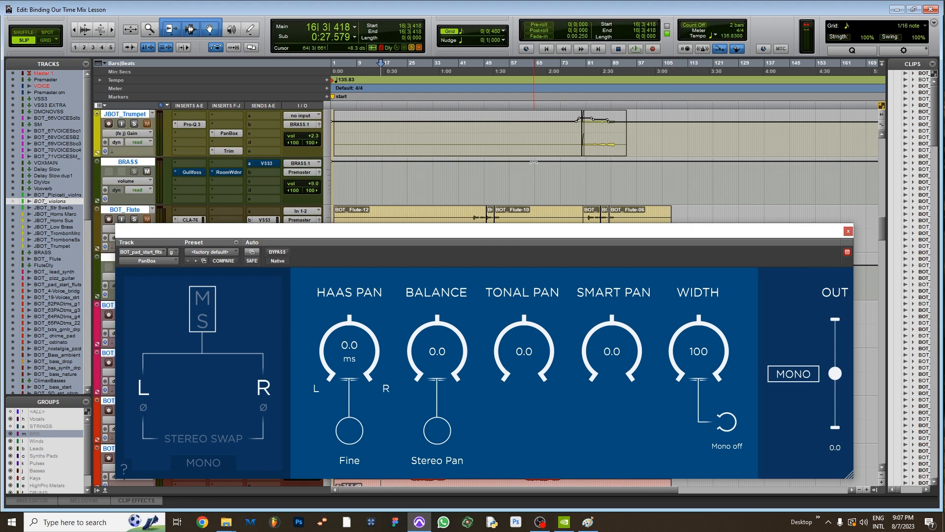
scroll(537, 171, "up", 4)
scroll(537, 176, "down", 10)
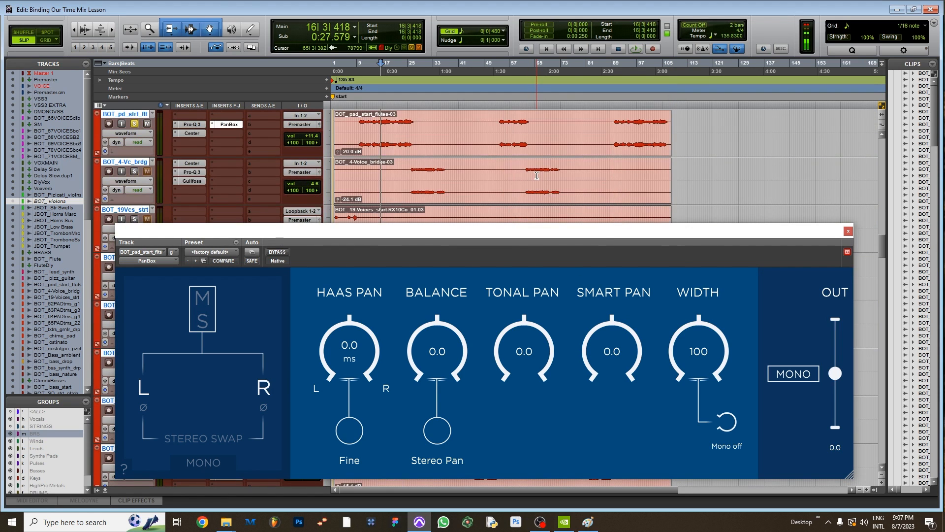
scroll(407, 147, "up", 2)
left_click(384, 64)
key("space")
left_click_drag(602, 333, 632, 102)
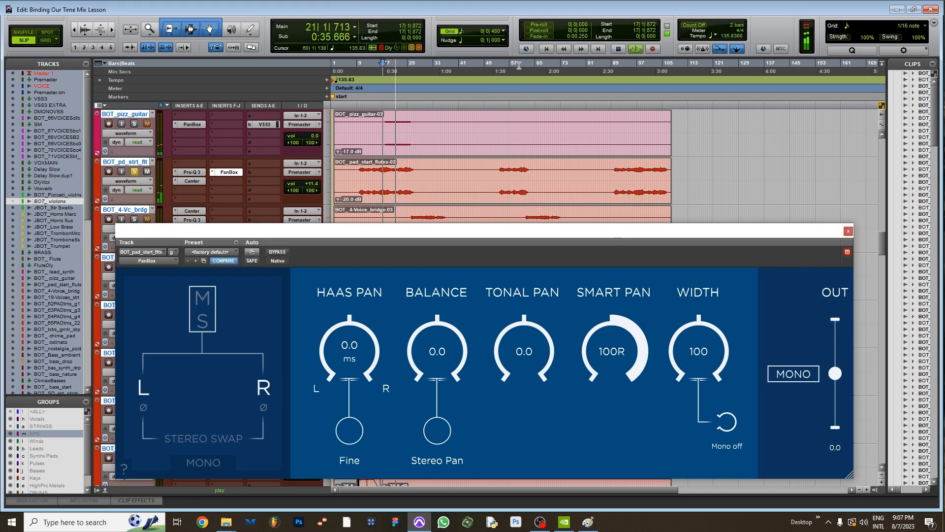
Replay the flute pad from bar 96 with Smart Pan reset to 0.0, try raising the Tonal Pan, and reset it to 0.0.
left_click(635, 65)
double_click(615, 336)
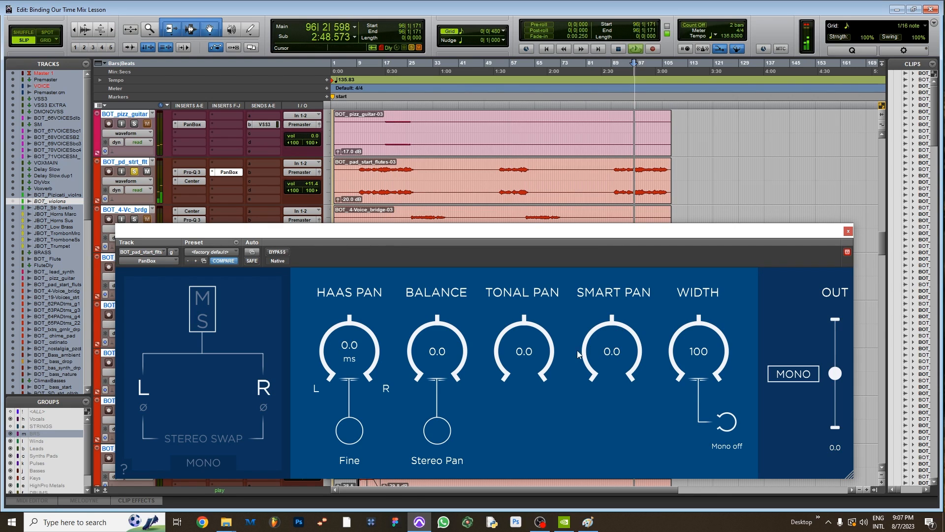
left_click_drag(533, 344, 536, 216)
double_click(534, 338)
Set the flute pad's Smart Pan to 100R while replaying from bars 96 and 95.
left_click_drag(616, 339, 627, 270)
left_click(635, 69)
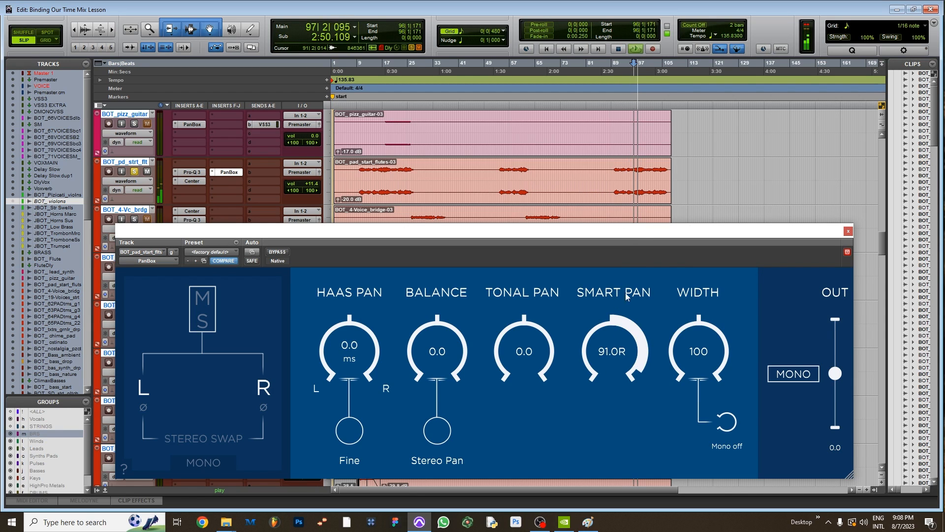
left_click(631, 74)
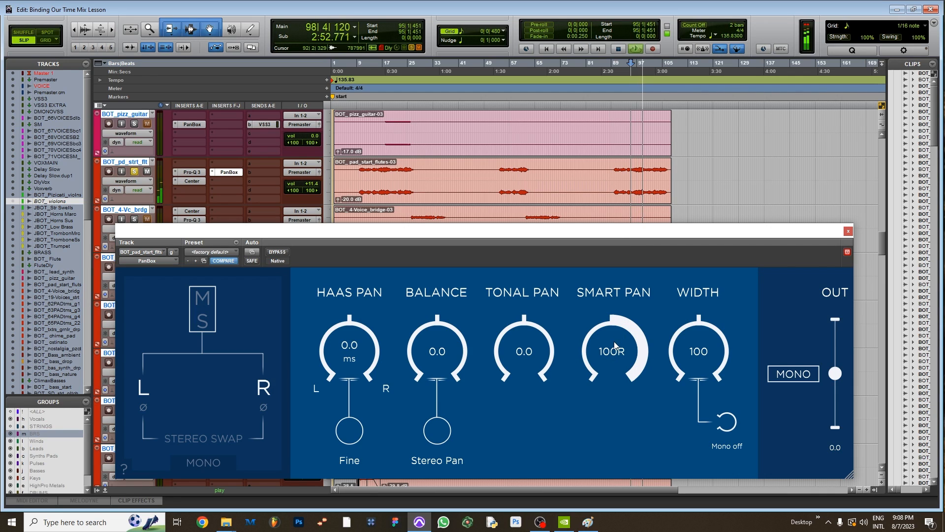
Close the PanBox window, stop playback, and place the edit cursor at about bar 43 on the JBOT_Trumpet track.
left_click(848, 231)
key("space")
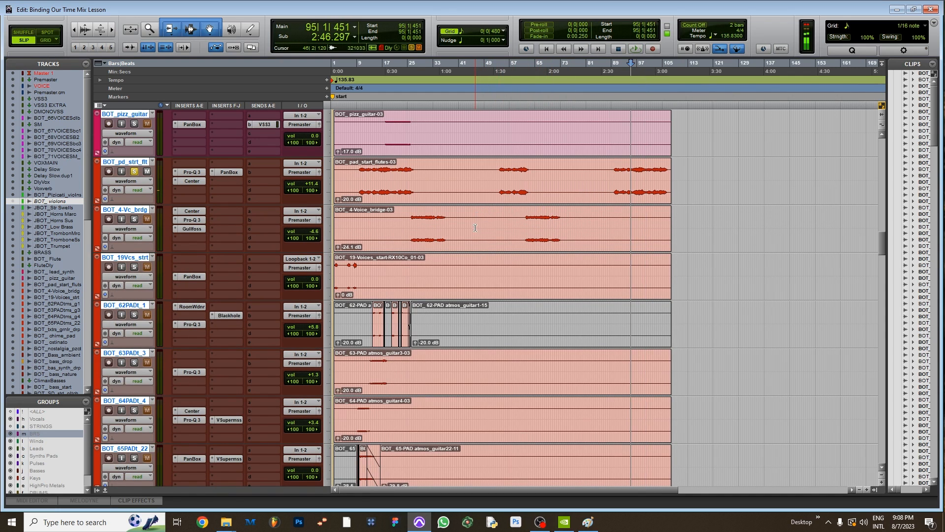
scroll(474, 238, "up", 1)
scroll(475, 238, "up", 9)
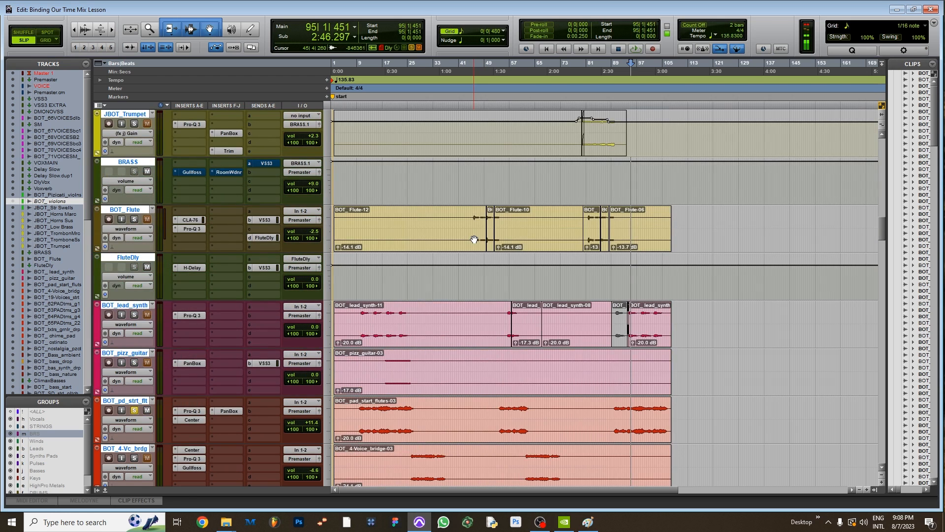
left_click(467, 123)
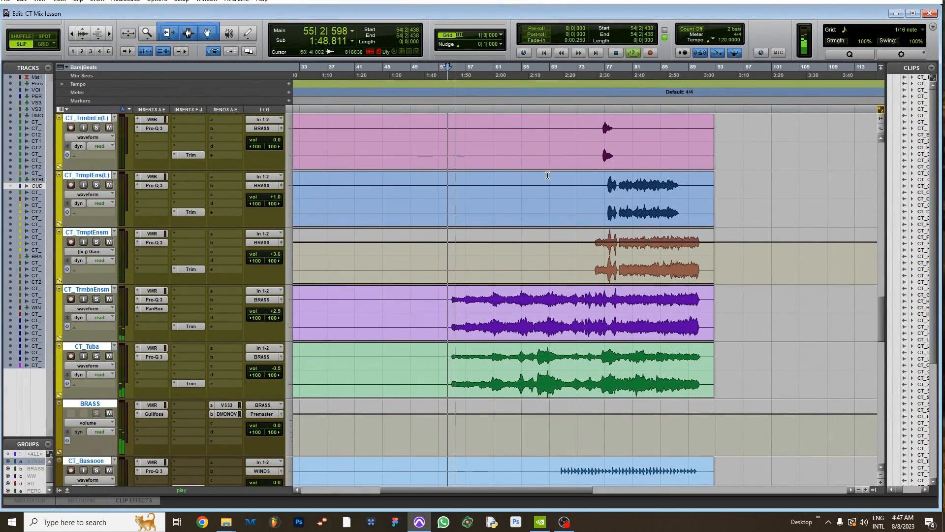
In the CT Mix lesson session, select the BRASS group's tracks and solo them during playback.
scroll(492, 182, "up", 3)
scroll(566, 189, "down", 2)
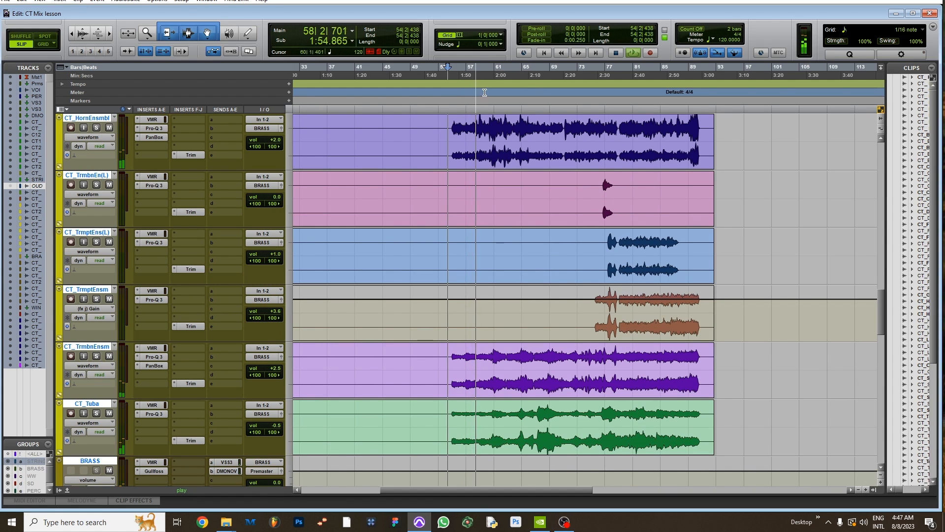
left_click(8, 469)
key("shift+s")
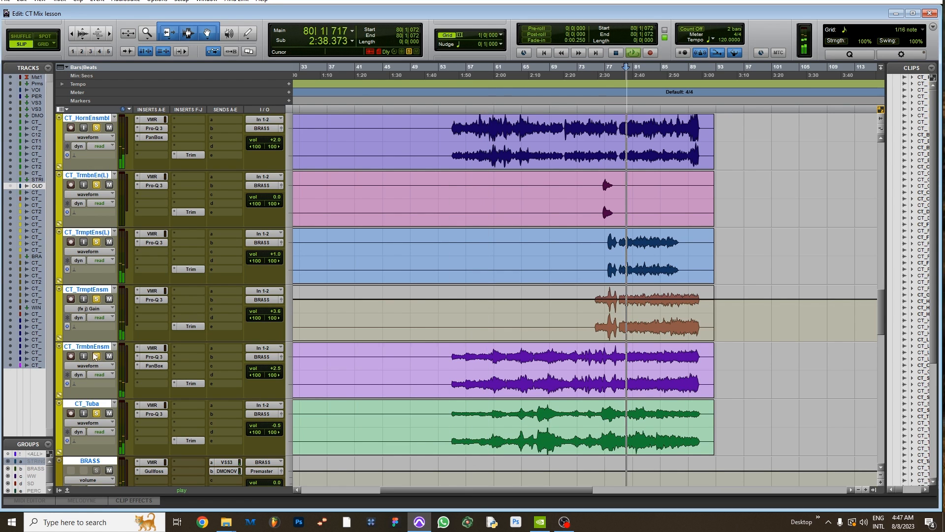
Solo only the CT_TrmbnEnsm track and insert PanBox (stereo) on it.
left_click(97, 356)
left_click(197, 375)
type("pan")
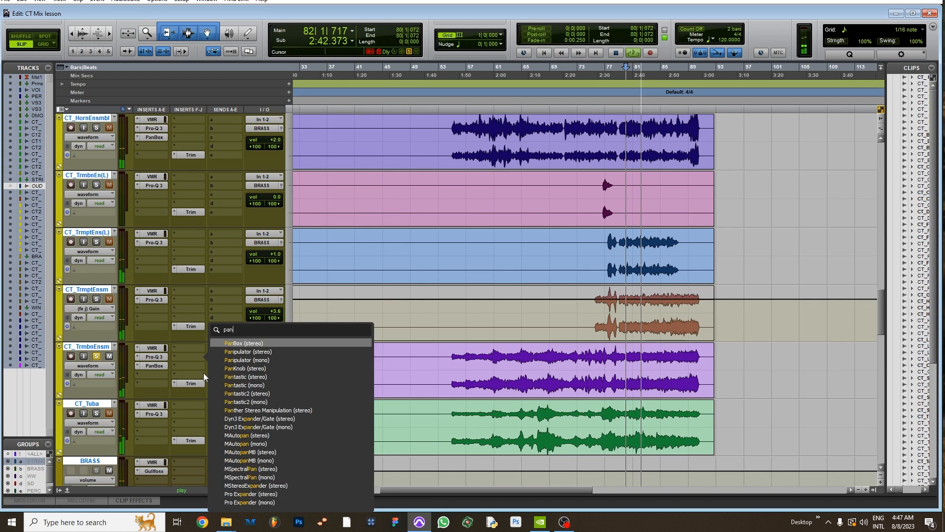
key("Return")
Set the trombone ensemble's Smart Pan to 38.0R and its balance to 2.0R.
mouse_move(585, 376)
left_mouse_down()
mouse_move(589, 362)
mouse_move(590, 370)
left_mouse_up()
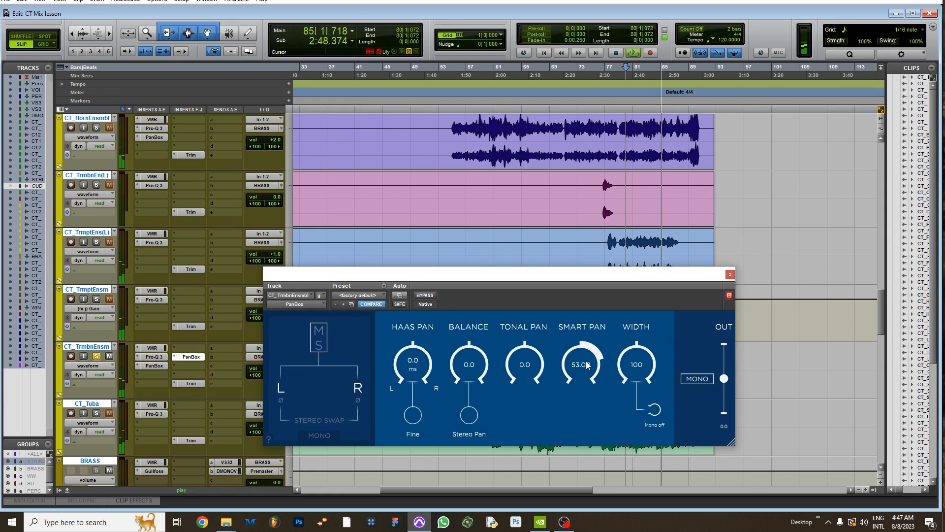
left_click_drag(578, 369, 586, 361)
left_click_drag(470, 375, 470, 374)
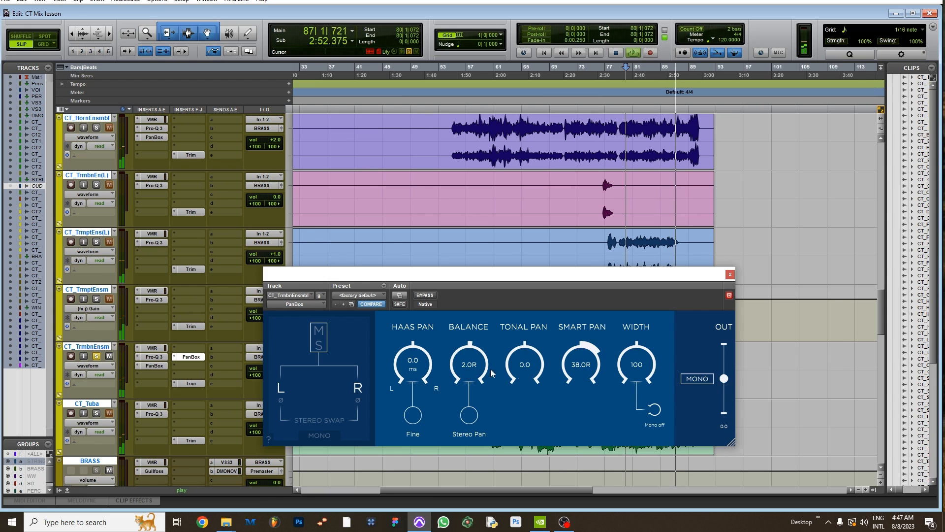
Solo CT_HornEnsmbl instead of the trombone ensemble and insert PanBox on the horn track.
left_click(96, 356)
left_click(96, 128)
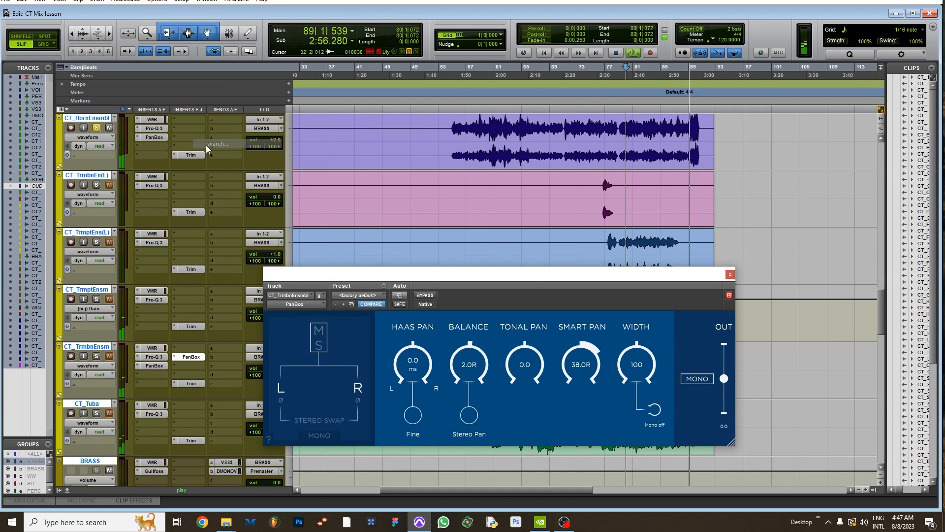
left_click(192, 128)
left_click(207, 149)
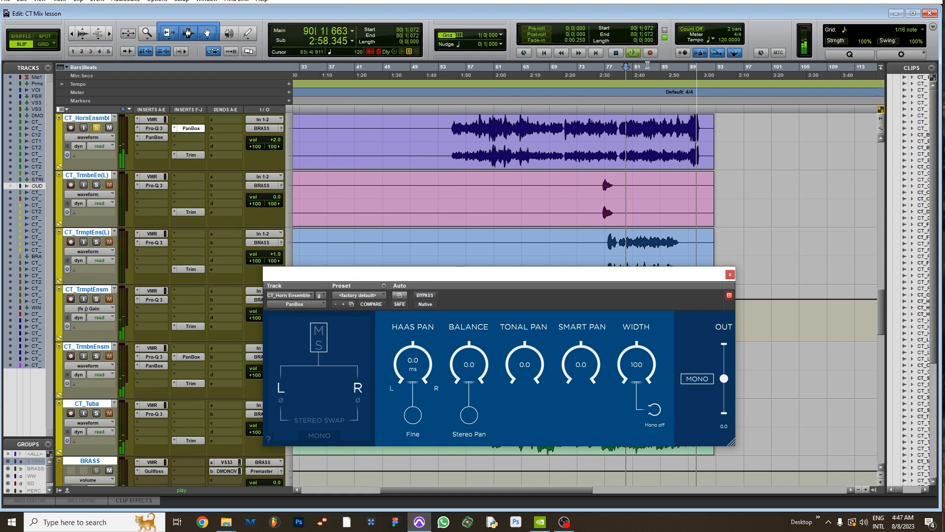
Replay from bar 80, adjust the horn ensemble's Smart Pan, and close its PanBox window.
left_click(627, 75)
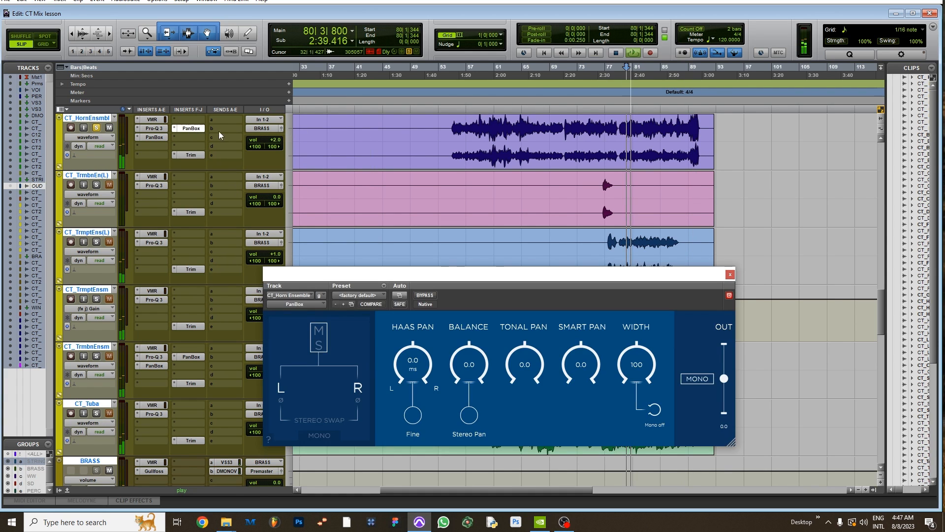
mouse_move(590, 366)
left_mouse_down()
mouse_move(587, 401)
mouse_move(589, 370)
left_mouse_up()
left_click(731, 275)
Insert PanBox on the soloed CT_HrnEnsm(2) track, set its Smart Pan to 62.0L while replaying from bar 80, and close the plugin.
scroll(492, 295, "up", 3)
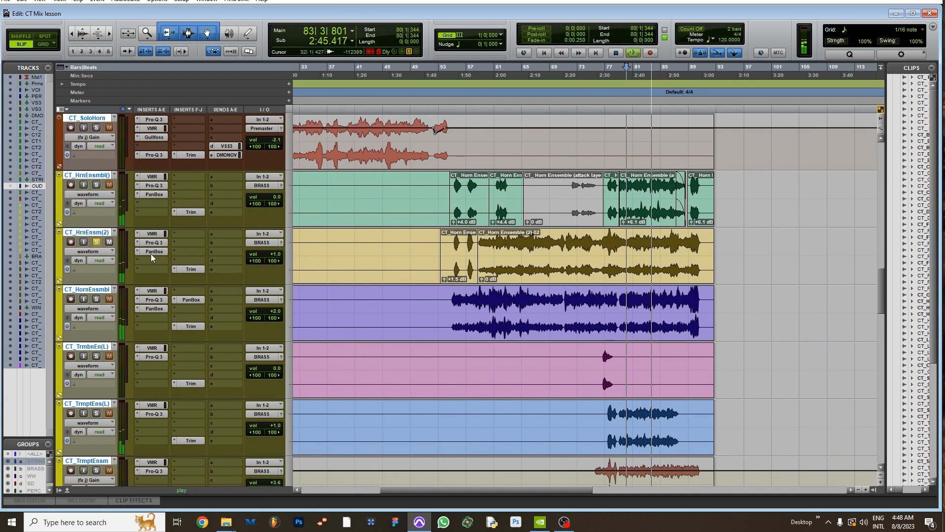
left_click(187, 243)
key("space")
key("space")
left_click_drag(578, 376, 573, 391)
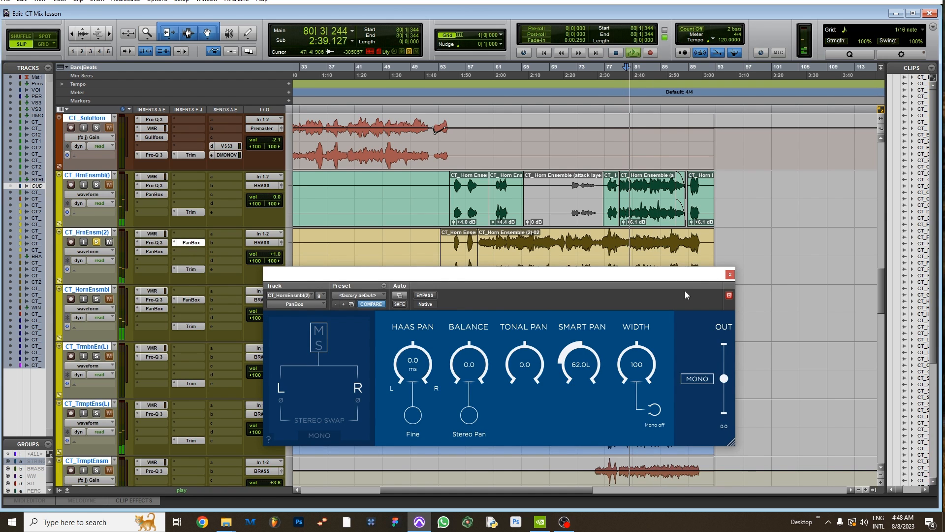
left_click(730, 274)
Examine the brass tracks and their PanBox inserts while the brass section plays.
scroll(353, 320, "down", 4)
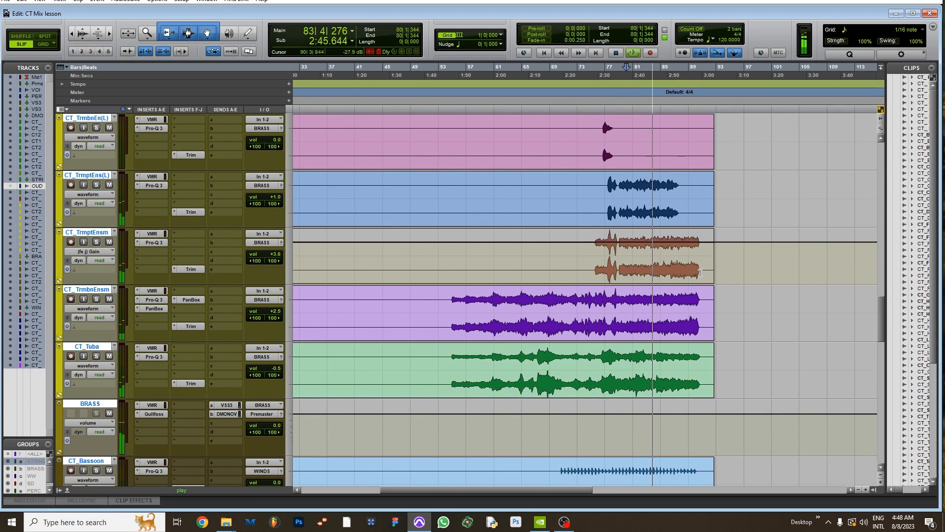
scroll(699, 272, "up", 1)
scroll(702, 273, "down", 1)
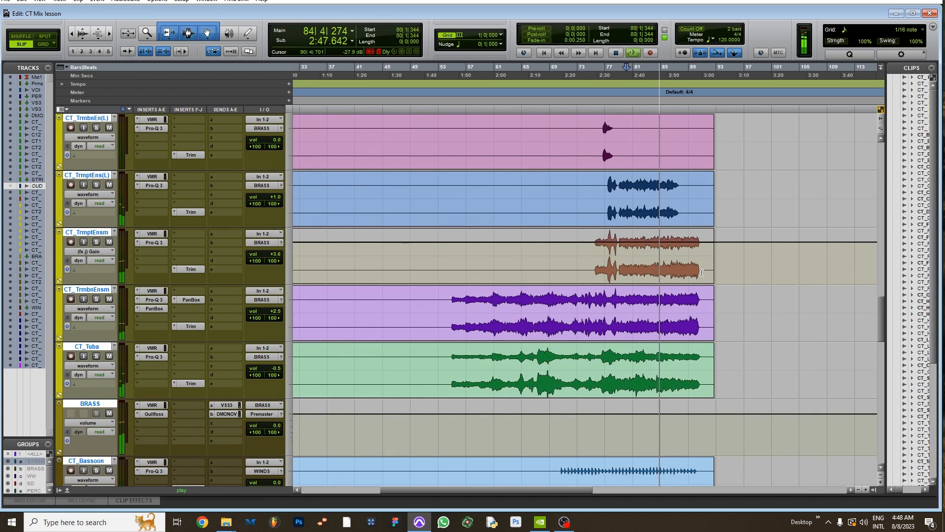
scroll(702, 273, "up", 1)
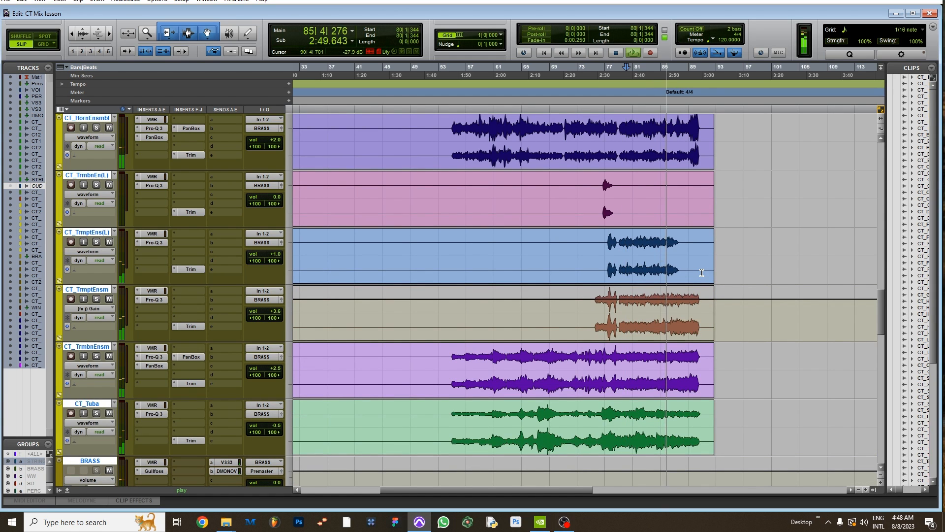
scroll(702, 273, "up", 1)
scroll(717, 256, "up", 2)
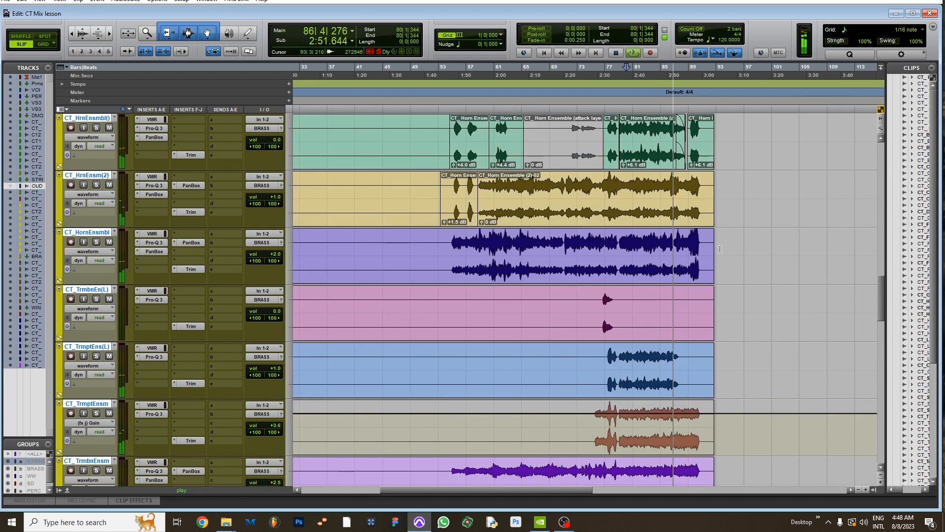
scroll(720, 249, "up", 1)
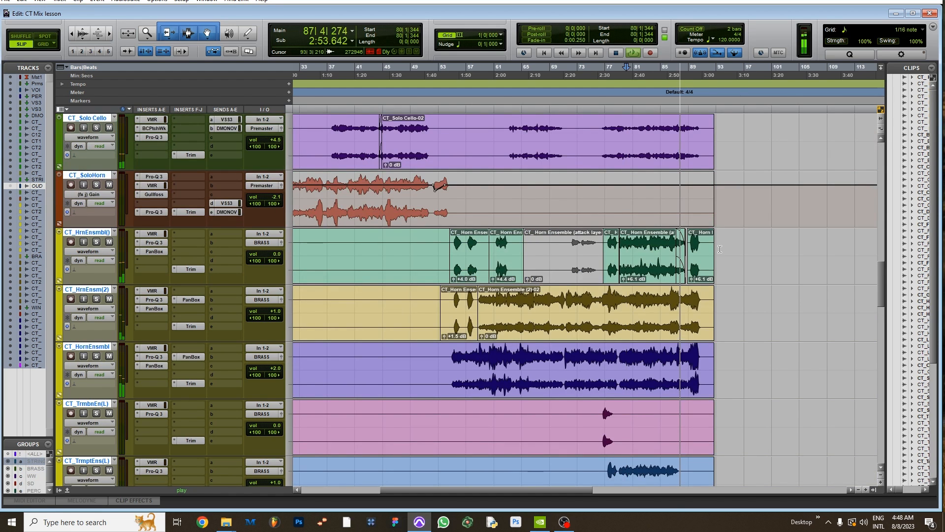
scroll(720, 249, "down", 5)
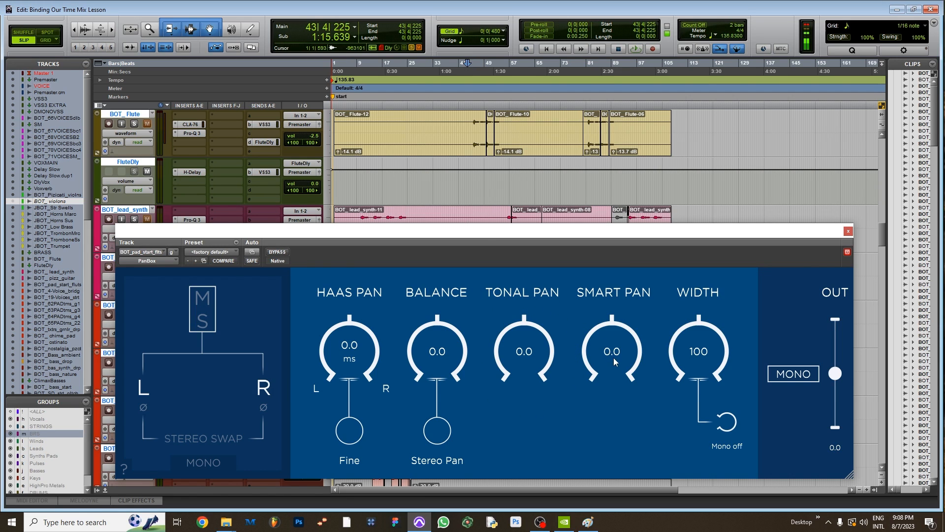
In the Binding Our Time session, play the flute pad from bar 16 with Smart Pan at 100R and the PanBox output in mono.
left_click_drag(597, 235, 536, 295)
scroll(414, 276, "down", 1)
left_click(379, 278)
key("space")
left_click_drag(577, 418, 586, 362)
left_click(759, 443)
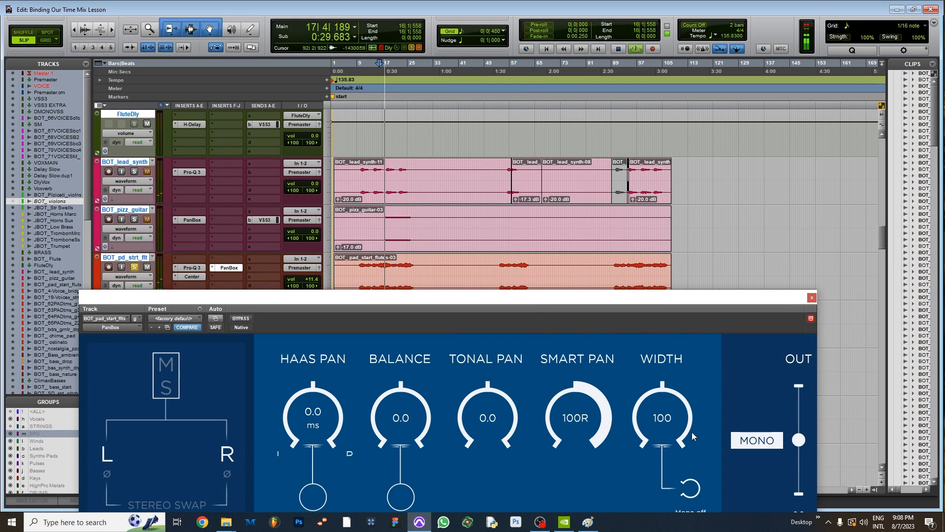
Sweep the flute pad's Smart Pan both ways in mono, reset it to 0.0, turn mono off, and close PanBox.
left_click(566, 420, "alt")
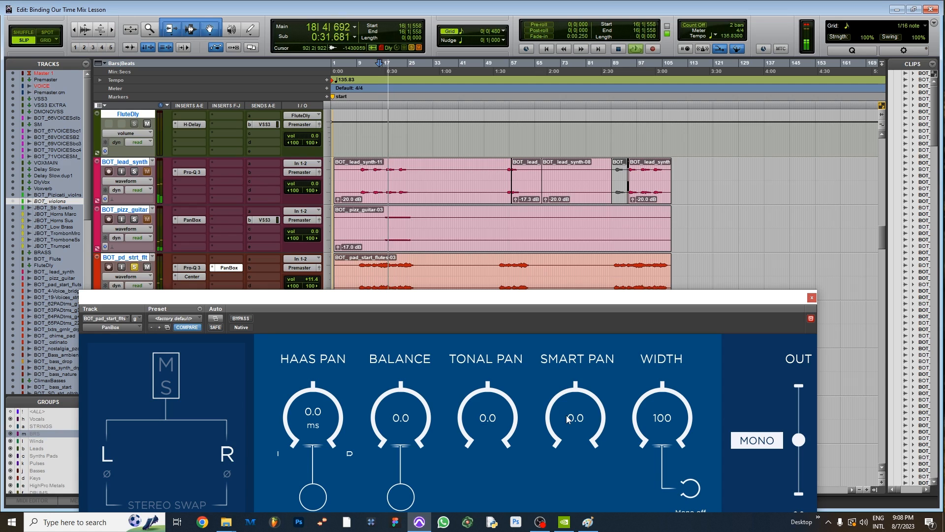
left_click_drag(579, 424, 572, 530)
left_click(572, 424, "alt")
left_click_drag(574, 417, 590, 294)
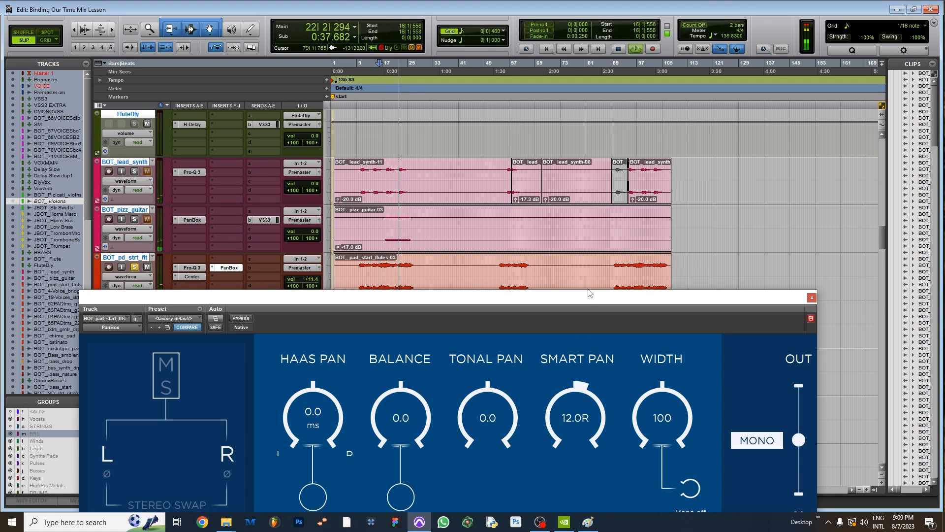
left_click(583, 406, "alt")
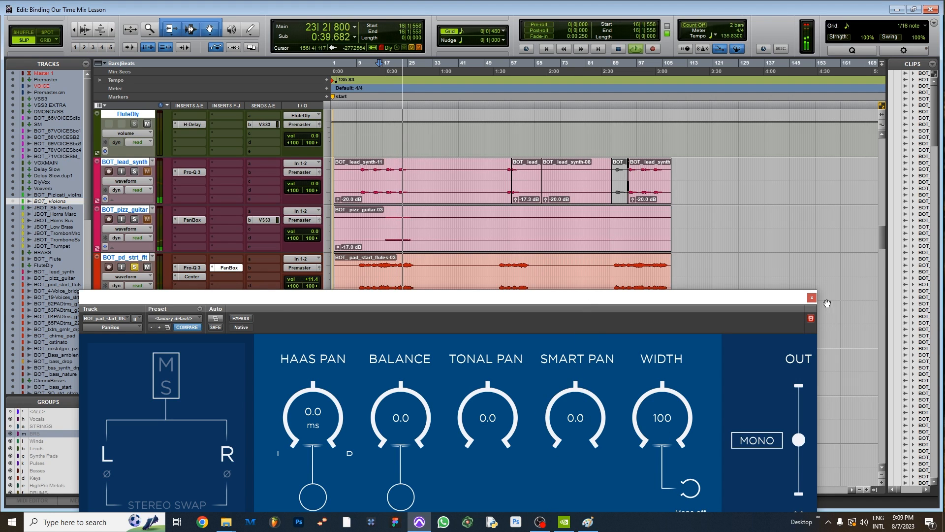
left_click(811, 298)
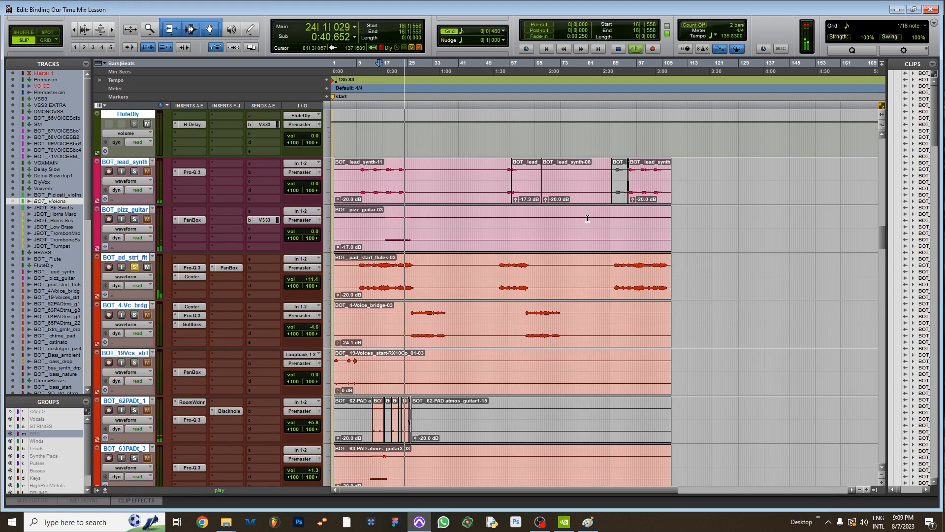
Reopen PanBox on the BOT_pd_strt_flt track and replay the flute pad from bar 16.
left_click(229, 268)
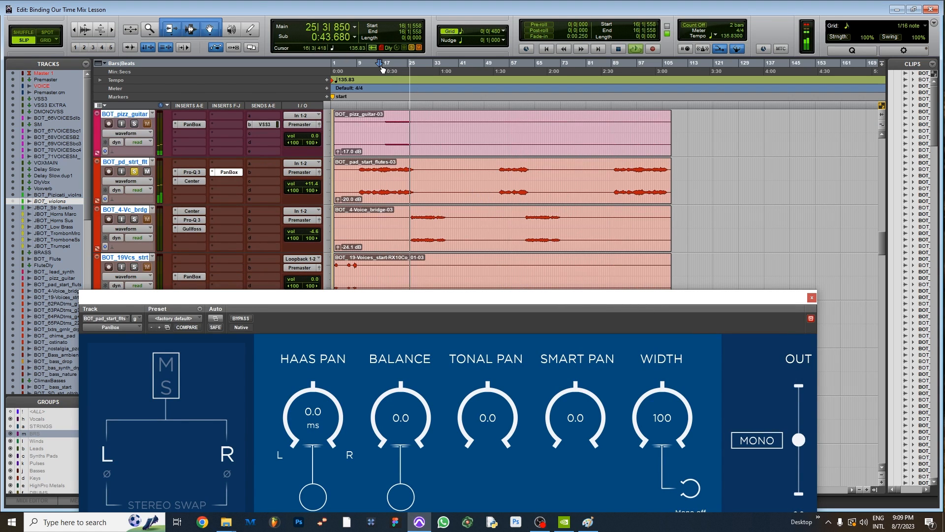
left_click(379, 72)
key("space")
left_click_drag(593, 305, 581, 270)
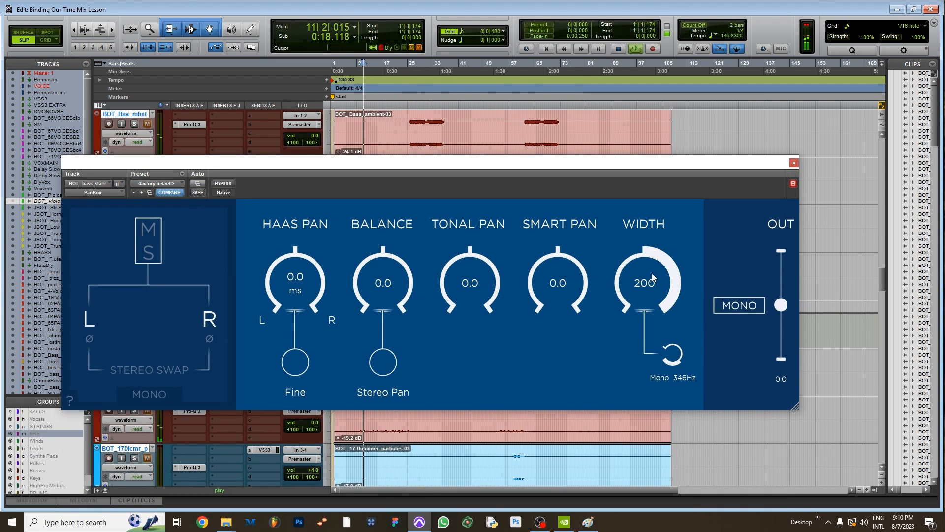
Set the BOT_ bass_start width to 166 and compare the width's mono frequency at off and 197Hz.
left_click_drag(645, 283, 657, 321)
left_click_drag(673, 353, 681, 409)
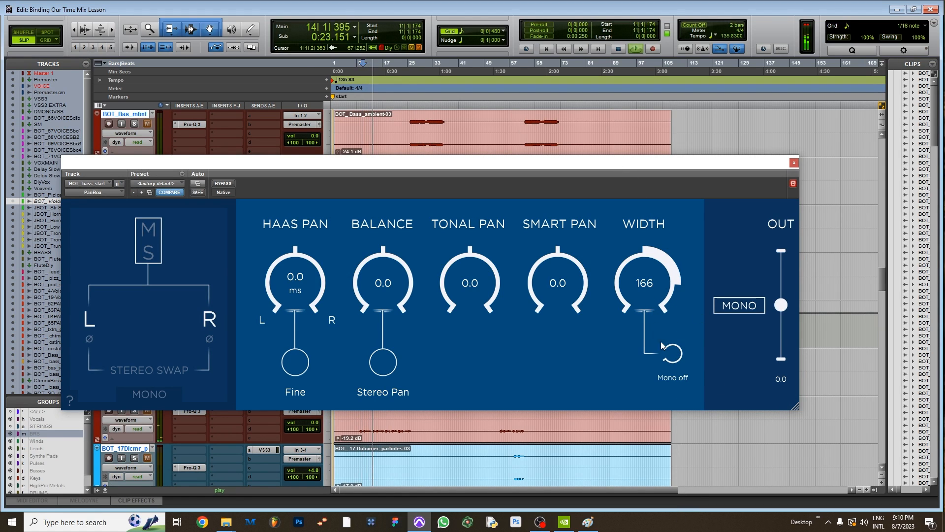
left_click_drag(669, 361, 704, 317)
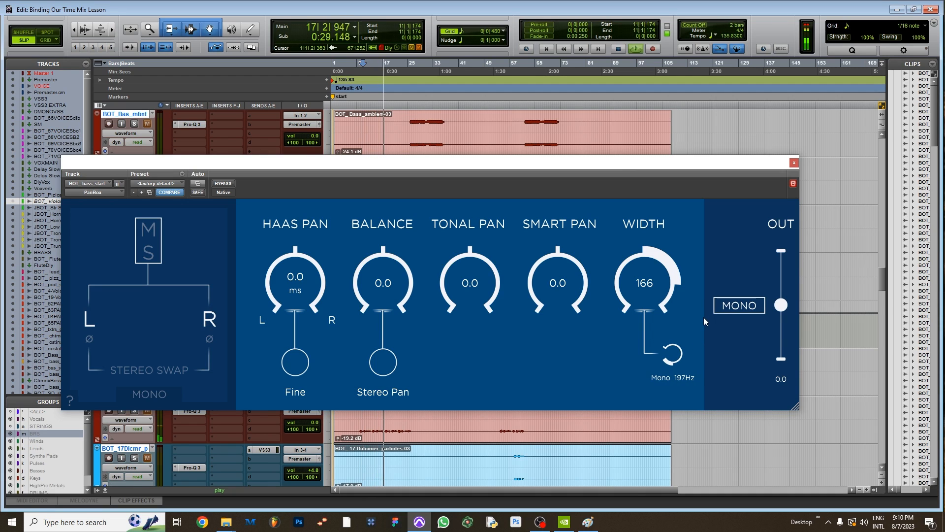
Try the bass width at 132, turn the mono frequency off, and reset the width to 100.
double_click(661, 291)
left_click_drag(660, 291, 664, 264)
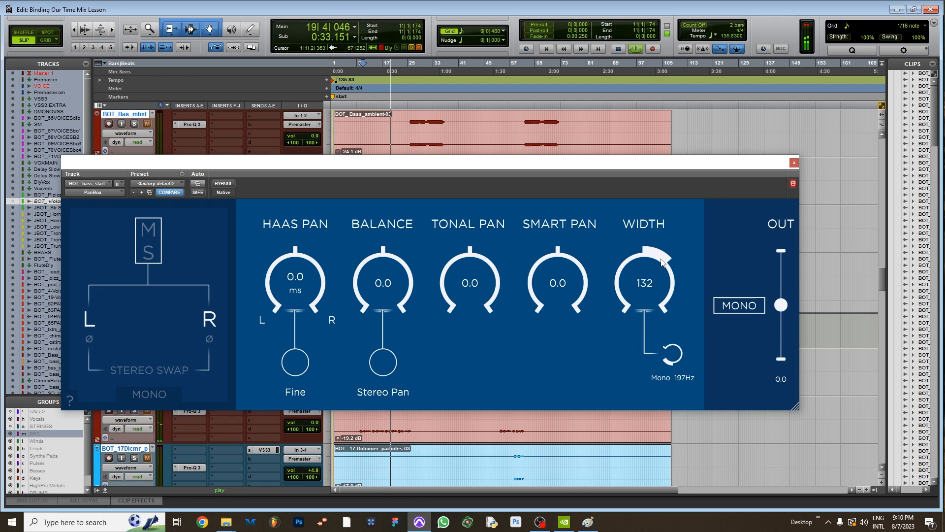
double_click(672, 353)
double_click(653, 311)
Replay the bass from bar 18 and set its Smart Pan to 71.0R with the mono frequency at 287Hz.
left_click_drag(557, 293, 560, 168)
left_click(386, 66)
left_click_drag(570, 282, 575, 324)
left_click_drag(670, 353, 701, 288)
left_click_drag(565, 288, 567, 280)
left_click_drag(672, 352, 675, 355)
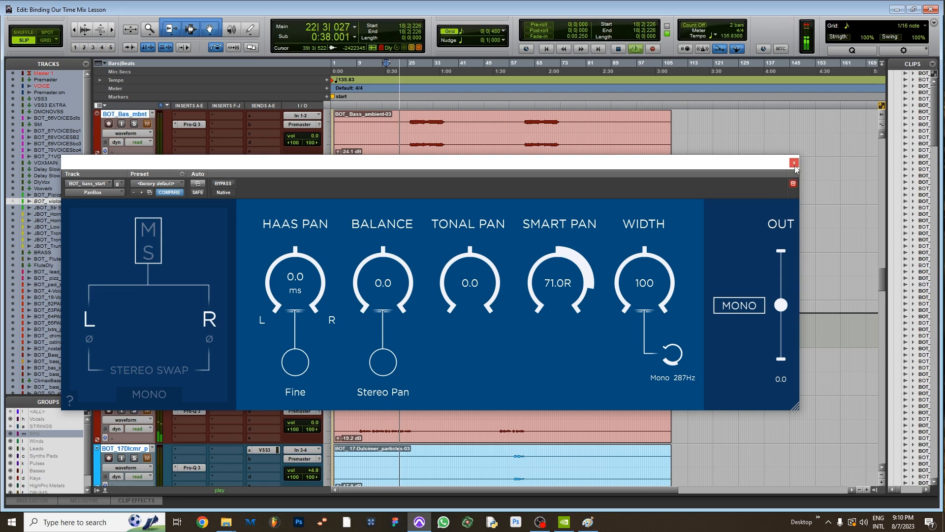
left_click_drag(738, 163, 700, 172)
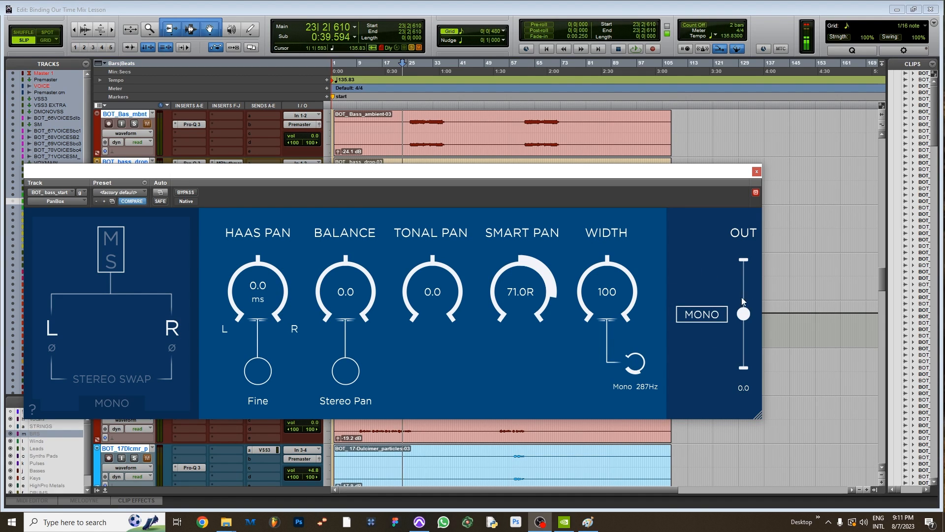
left_click_drag(630, 174, 691, 171)
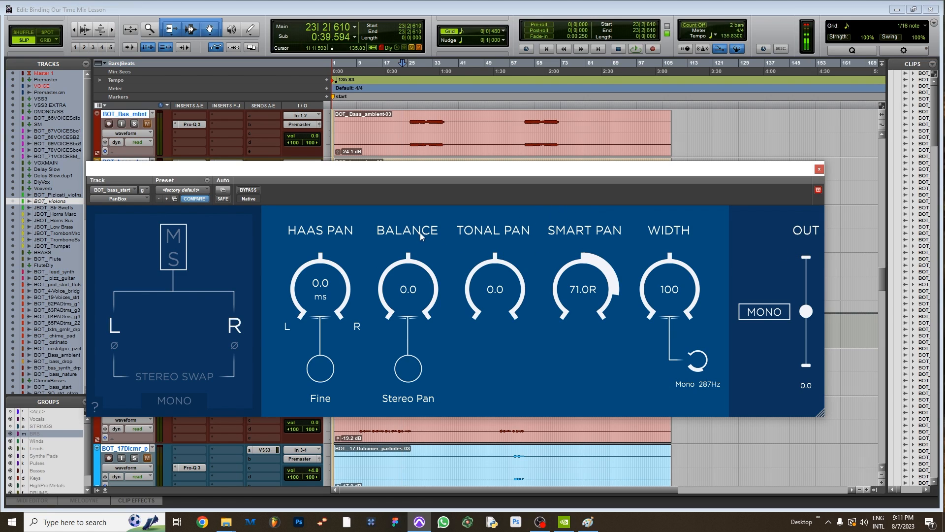
Reset the bass track's Smart Pan to 0.0 and turn its width mono frequency off.
left_click(594, 290, "alt")
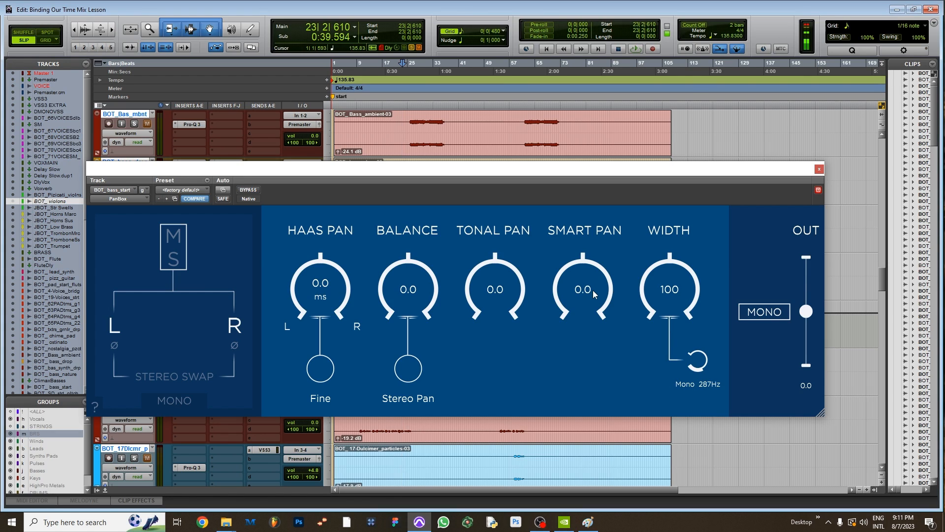
left_click_drag(690, 375, 562, 486)
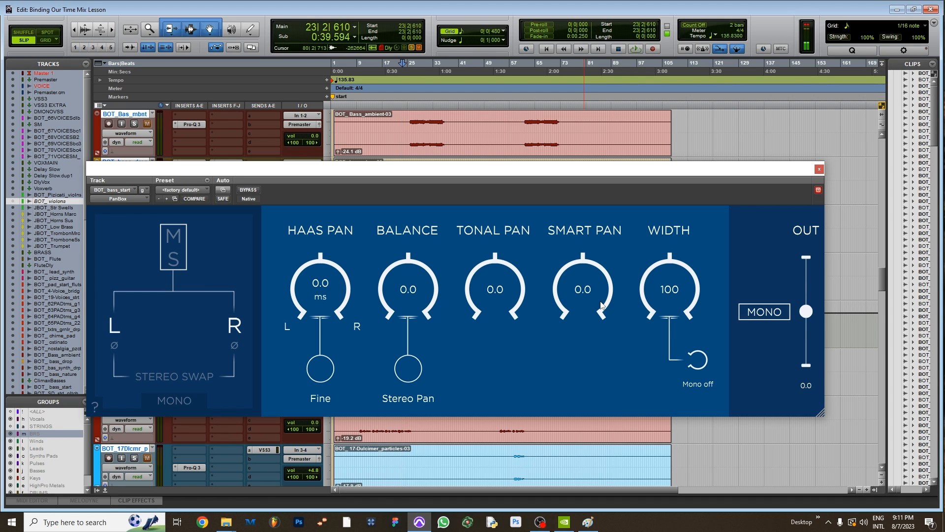
left_click_drag(557, 167, 556, 221)
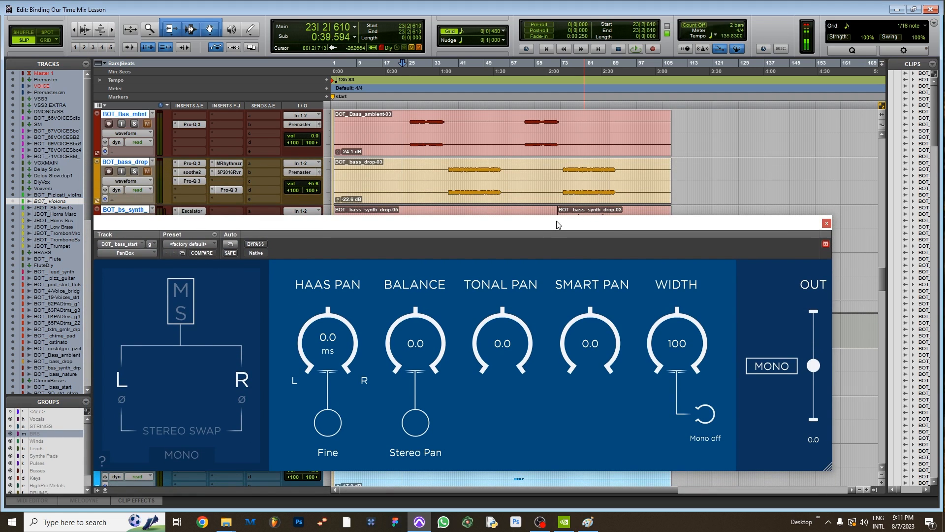
Try combining Smart Pan at 31.0R with Tonal Pan at 10.0R and a Balance adjustment on the bass, and reset them.
left_click_drag(590, 345, 607, 316)
left_click_drag(513, 340, 524, 331)
left_click_drag(604, 349, 606, 345)
mouse_move(501, 349)
left_mouse_down()
mouse_move(510, 340)
mouse_move(503, 346)
left_mouse_up()
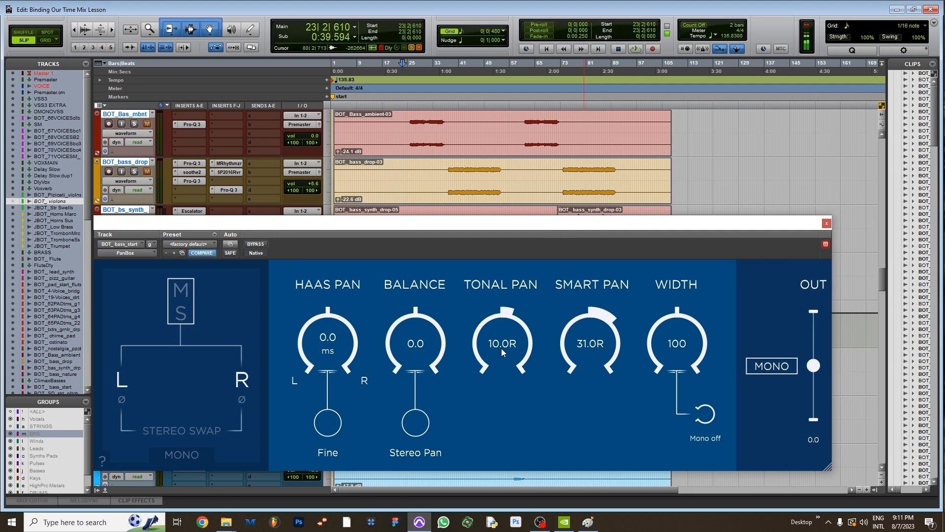
mouse_move(433, 350)
left_mouse_down()
mouse_move(440, 331)
mouse_move(420, 349)
left_mouse_up()
left_click(587, 343, "alt")
left_click(422, 353, "alt")
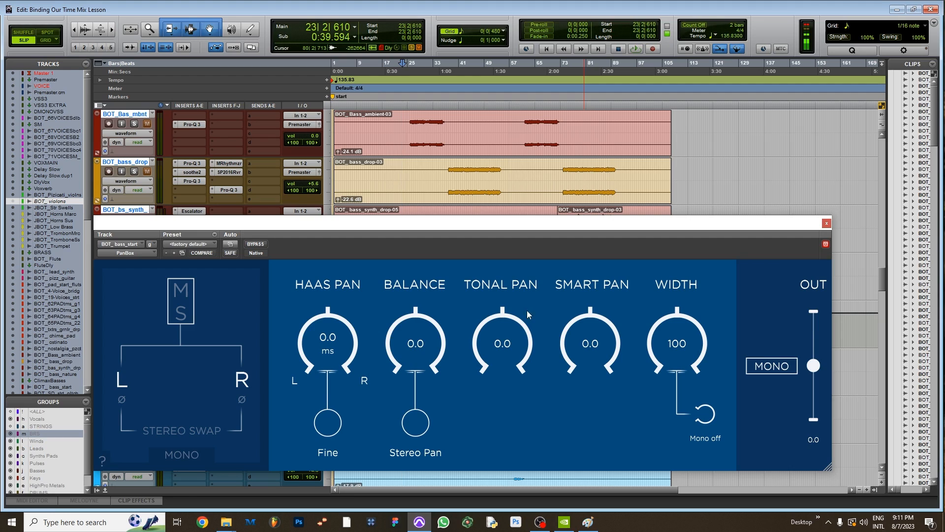
Try Smart Pan, Tonal Pan and a Balance of 11.0R one at a time on the bass, resetting each to 0.0.
left_click_drag(593, 353, 596, 342)
left_click(595, 342, "alt")
mouse_move(495, 359)
left_mouse_down()
mouse_move(507, 309)
mouse_move(501, 350)
left_mouse_up()
left_click(501, 349, "alt")
left_click_drag(427, 341, 433, 329)
mouse_move(690, 351)
left_mouse_down()
mouse_move(685, 342)
mouse_move(643, 358)
mouse_move(654, 340)
mouse_move(648, 376)
mouse_move(675, 342)
left_mouse_up()
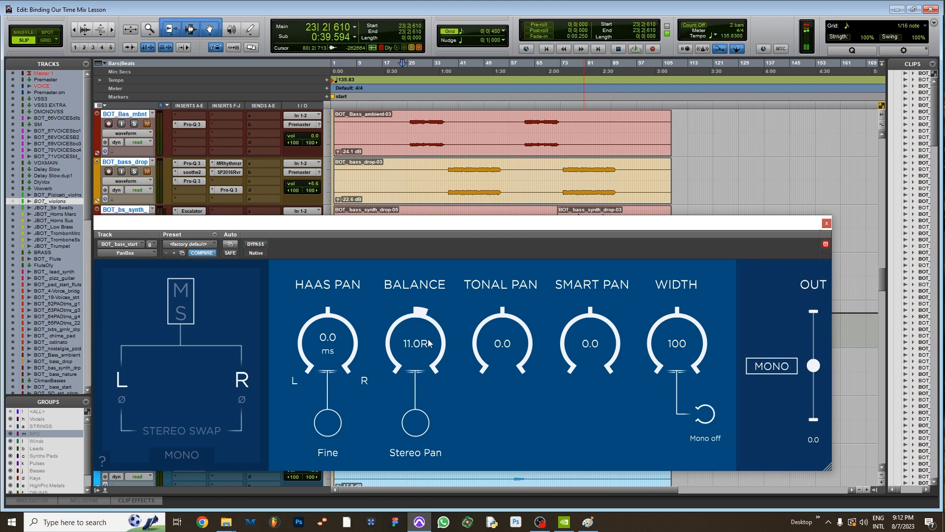
mouse_move(422, 344)
left_mouse_down()
mouse_move(411, 353)
mouse_move(419, 335)
mouse_move(412, 344)
left_mouse_up()
left_click(412, 344, "alt")
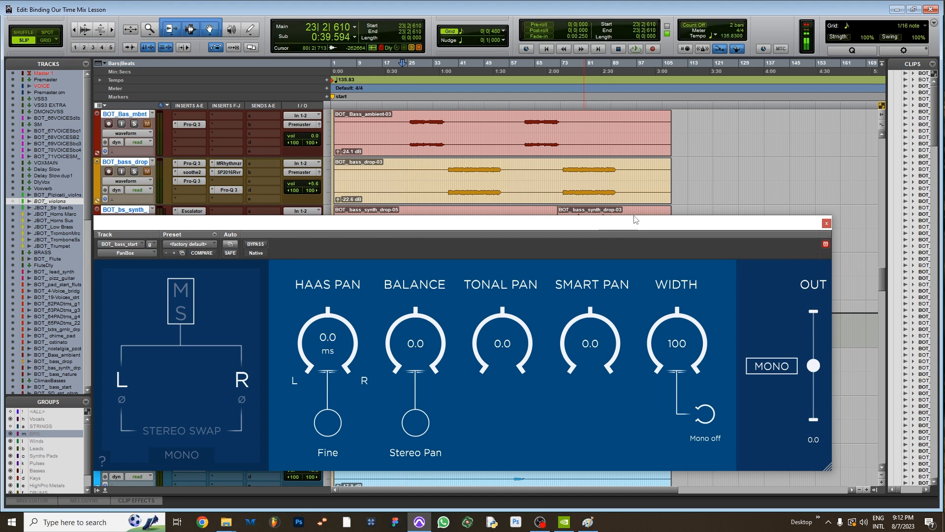
Close the bass PanBox, place the edit cursor at bar 42, and open PanBox on the JBOT_Horns Marc track.
key("ctrl+w")
scroll(484, 127, "up", 15)
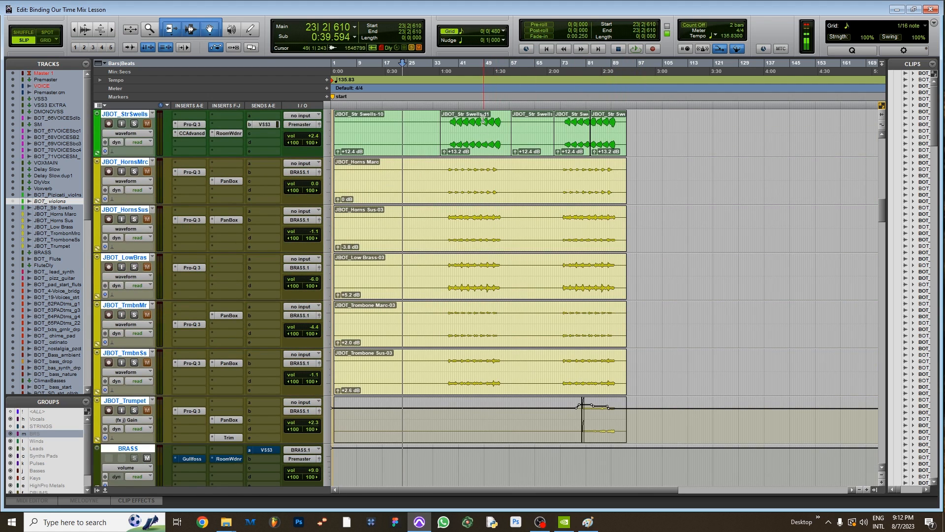
left_click(463, 128)
left_click(226, 181)
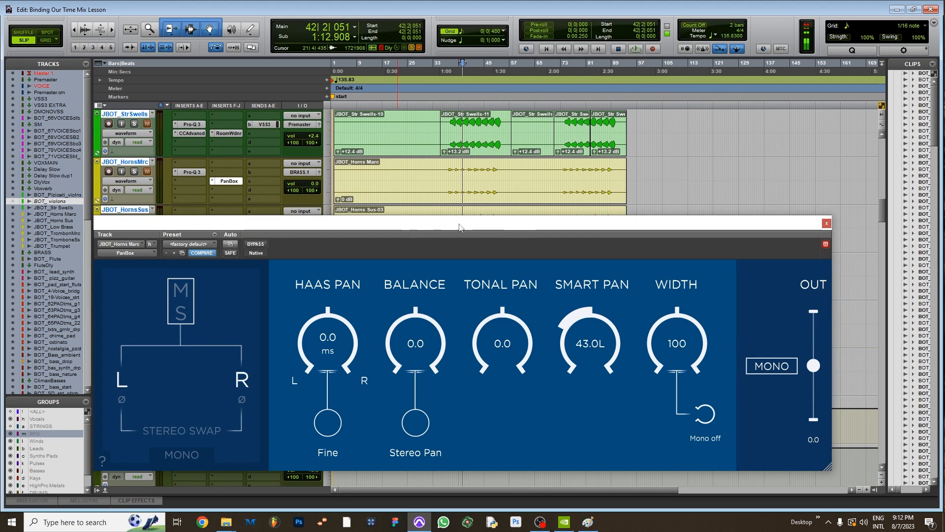
left_click_drag(533, 217, 460, 286)
Check the PanBox settings on the sustained horns and both trombone tracks, and close the plugin window.
left_click(226, 219)
scroll(413, 242, "down", 4)
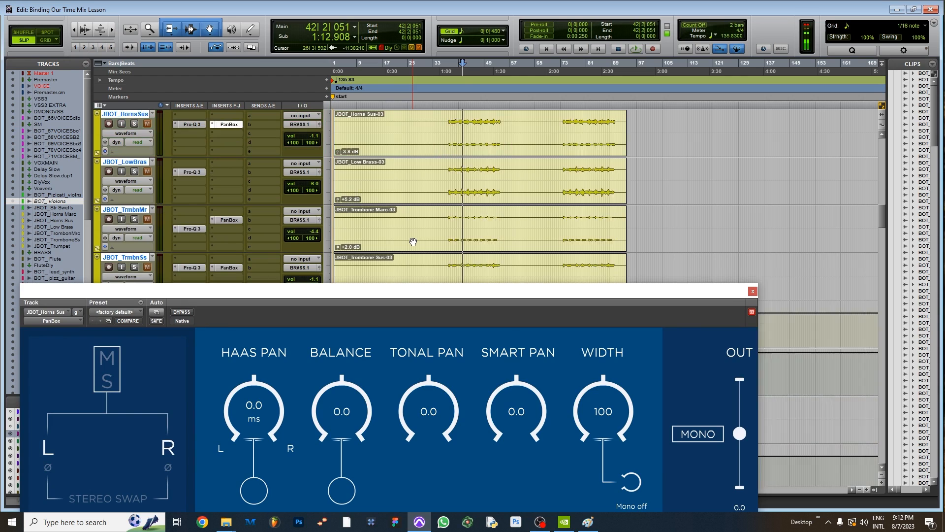
scroll(413, 242, "down", 2)
left_click(227, 172)
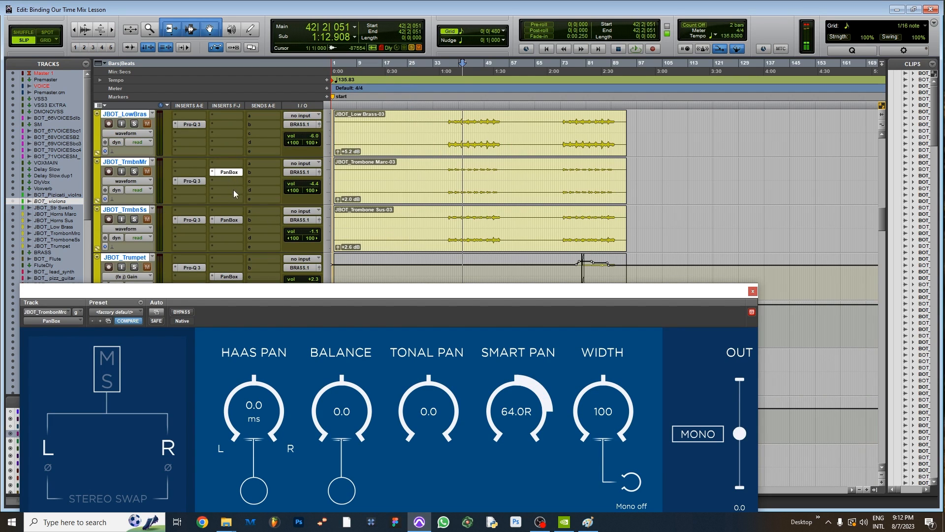
left_click(230, 220)
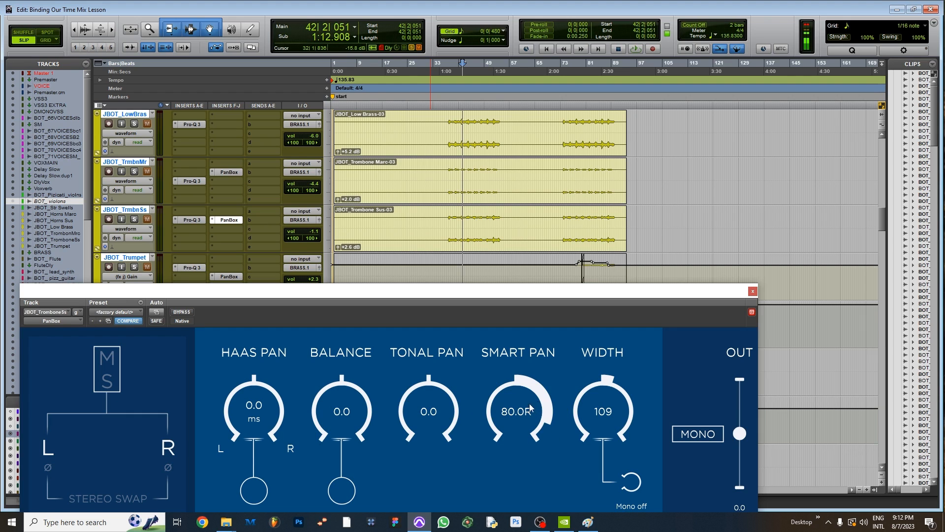
left_click(752, 291)
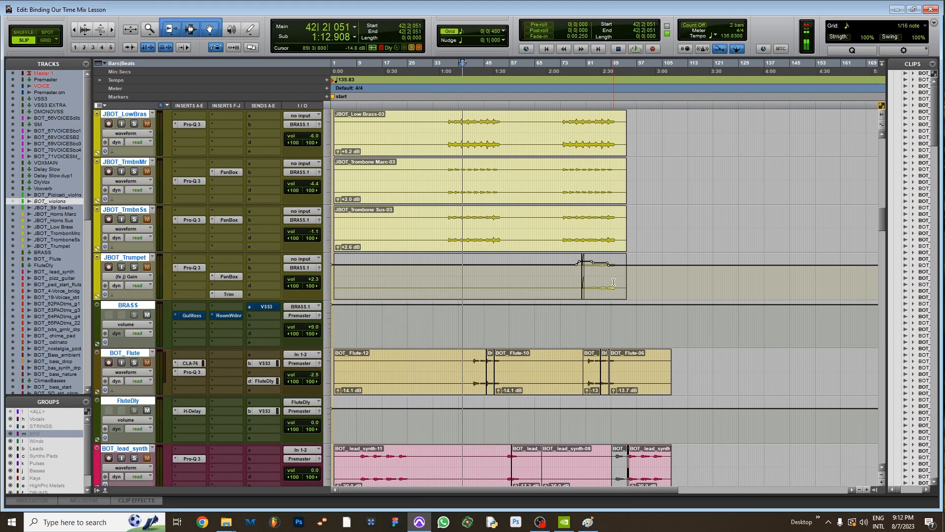
scroll(545, 287, "up", 1)
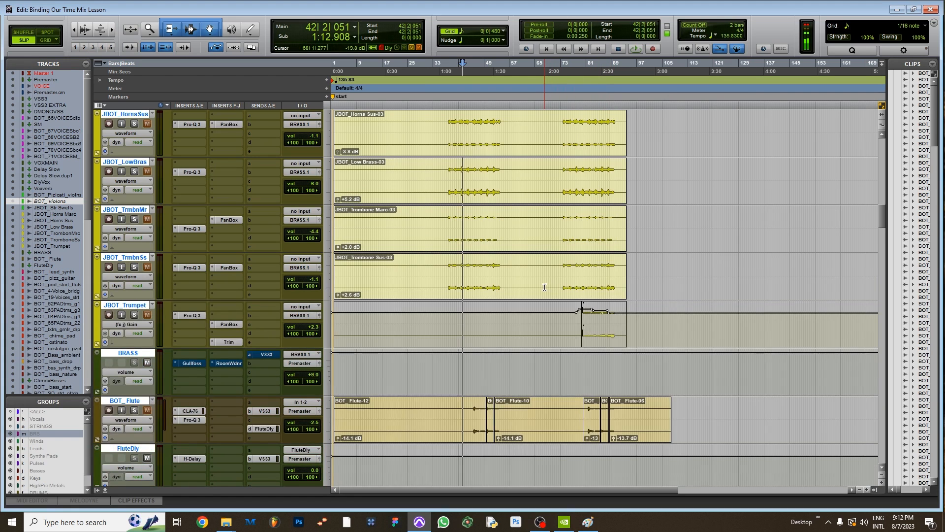
scroll(544, 287, "up", 3)
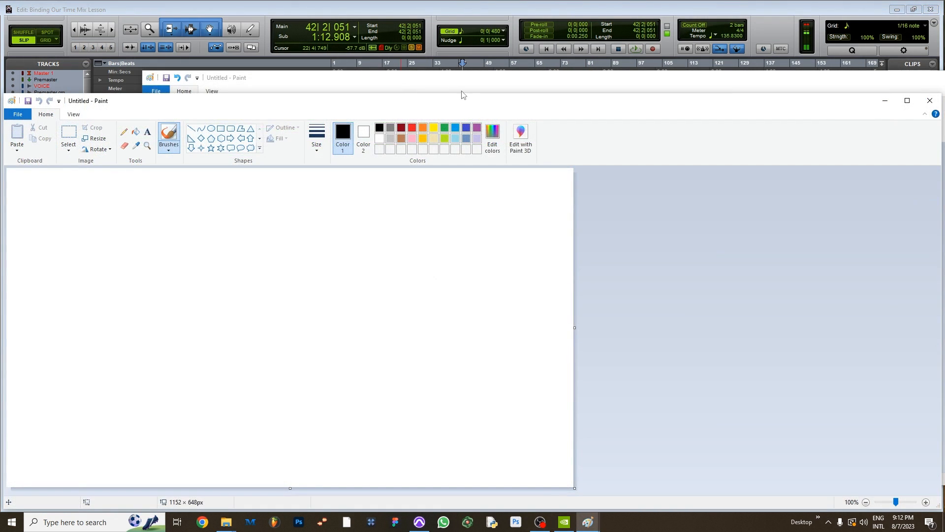
Switch to Paint and draw a green semicircular stereo field outline with a flat base.
left_click_drag(457, 100, 606, 48)
left_click(571, 76)
left_click(561, 77)
left_click(593, 76)
mouse_move(568, 334)
left_mouse_down()
mouse_move(375, 339)
mouse_move(205, 309)
mouse_move(485, 188)
mouse_move(584, 346)
left_mouse_up()
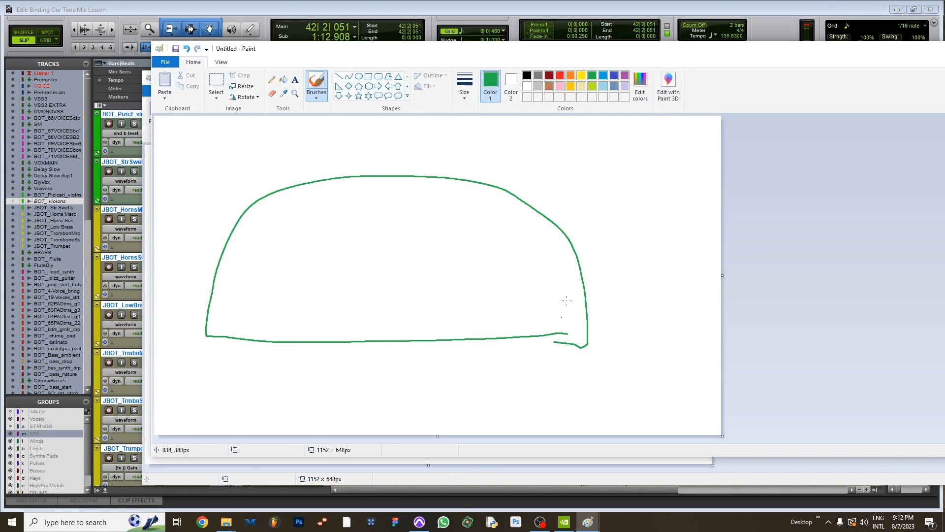
Draw two pairs of red lines from the base's centre, one toward the far left and one toward the upper right.
left_click(560, 76)
left_click_drag(390, 339, 229, 308)
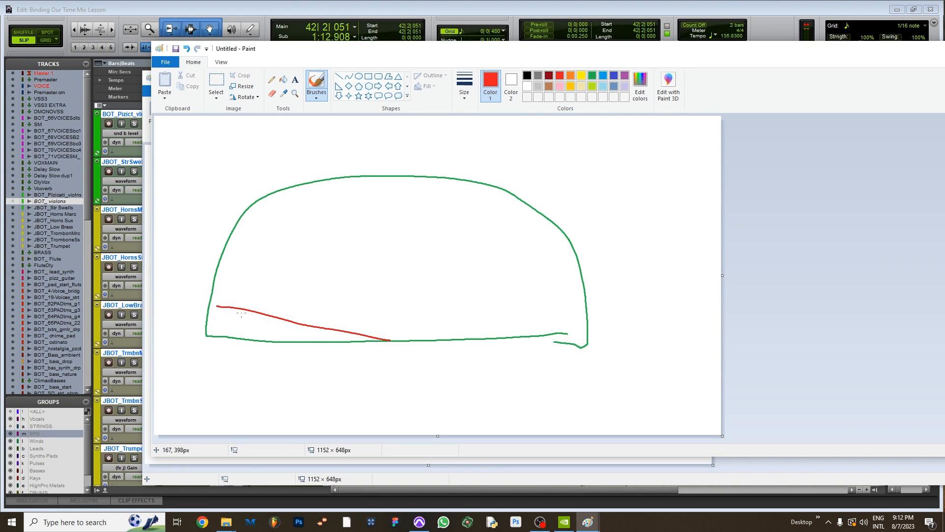
left_click_drag(396, 339, 238, 284)
left_click_drag(390, 340, 521, 201)
left_click_drag(394, 339, 554, 220)
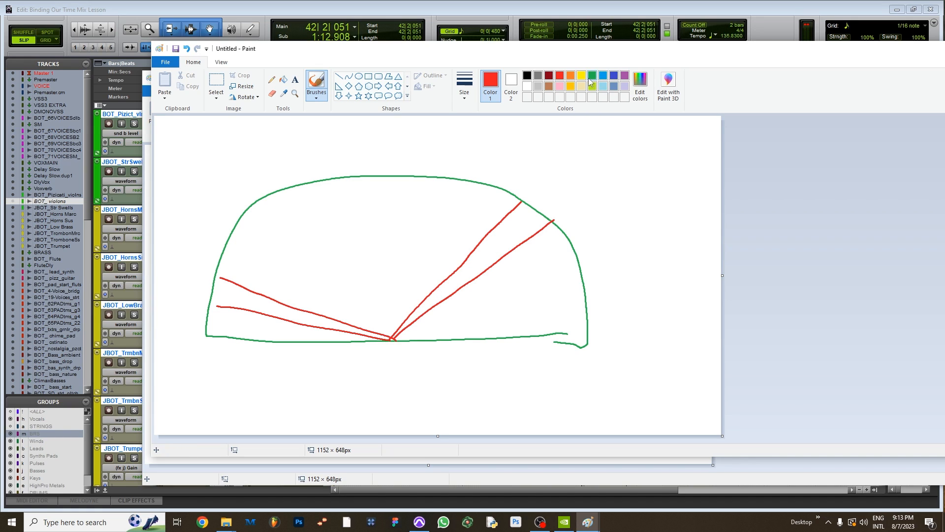
Draw wider blue wedges around both pairs of red lines, scribble them in, and switch back to Pro Tools.
left_click_drag(397, 340, 582, 271)
left_click_drag(394, 338, 475, 182)
mouse_move(202, 331)
left_mouse_down()
mouse_move(222, 268)
mouse_move(221, 332)
mouse_move(308, 315)
mouse_move(394, 338)
left_mouse_up()
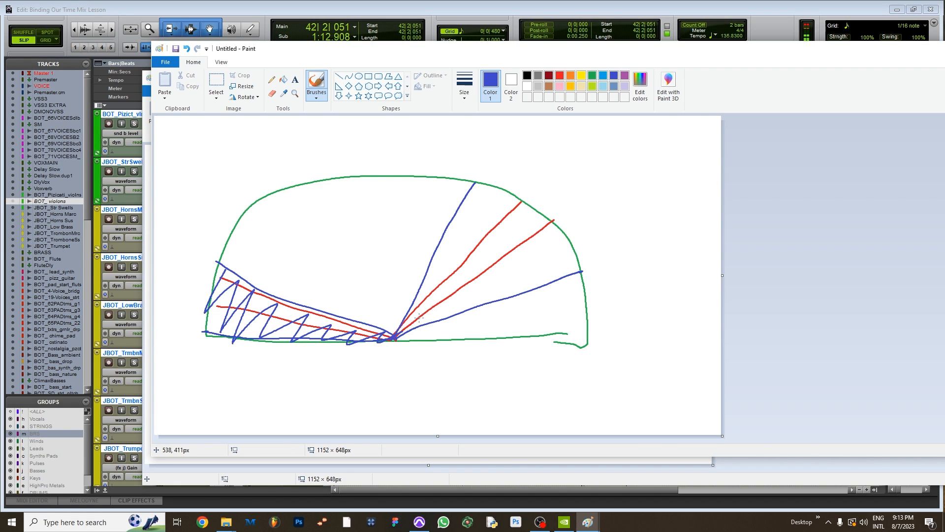
mouse_move(424, 293)
left_mouse_down()
mouse_move(466, 264)
mouse_move(481, 291)
mouse_move(521, 226)
mouse_move(557, 249)
mouse_move(495, 298)
mouse_move(512, 224)
mouse_move(463, 216)
mouse_move(570, 265)
left_mouse_up()
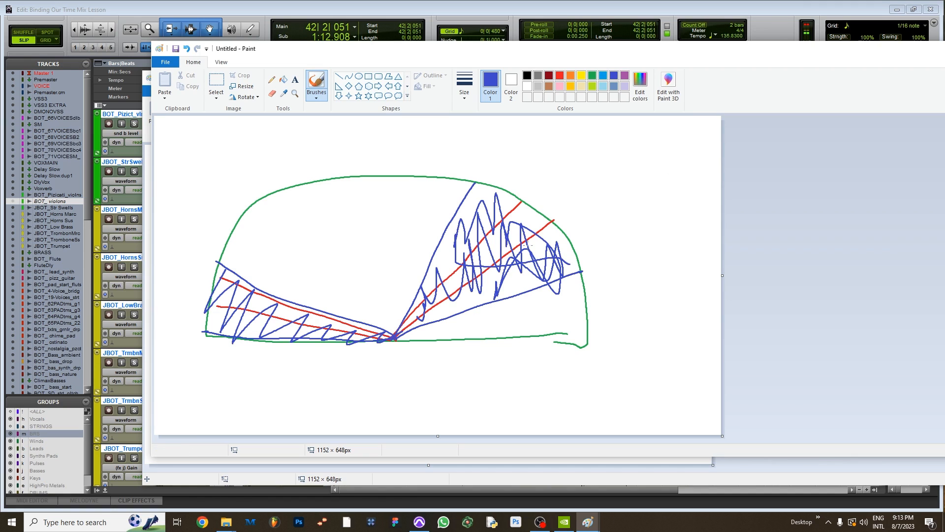
mouse_move(491, 193)
left_mouse_down()
mouse_move(505, 236)
mouse_move(424, 295)
mouse_move(485, 217)
left_mouse_up()
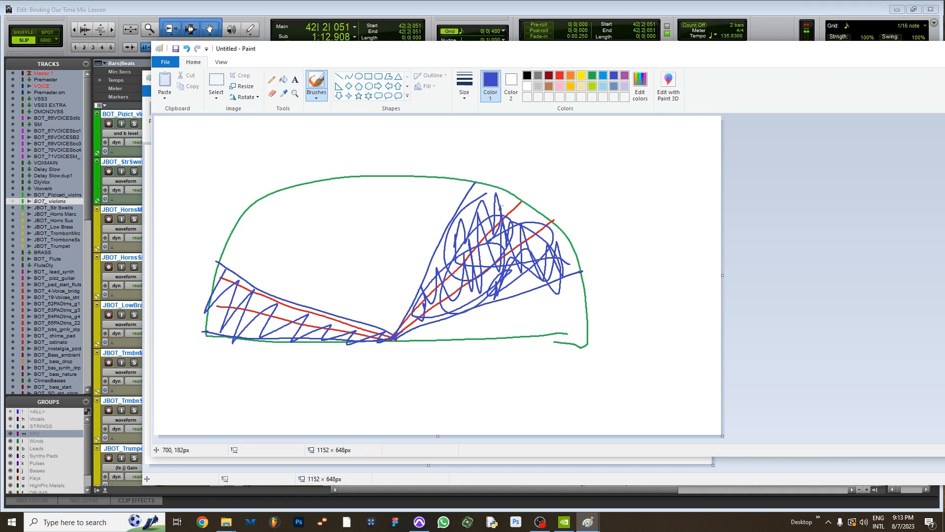
left_click(767, 32)
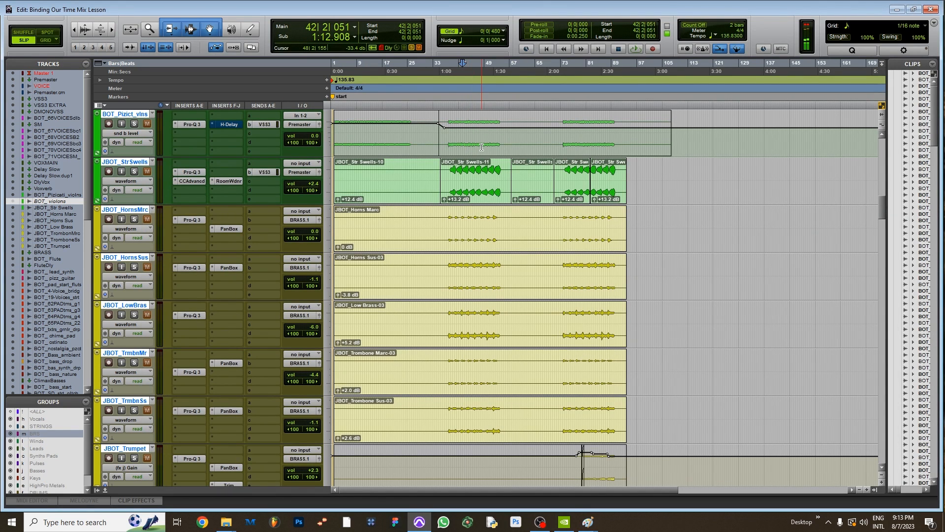